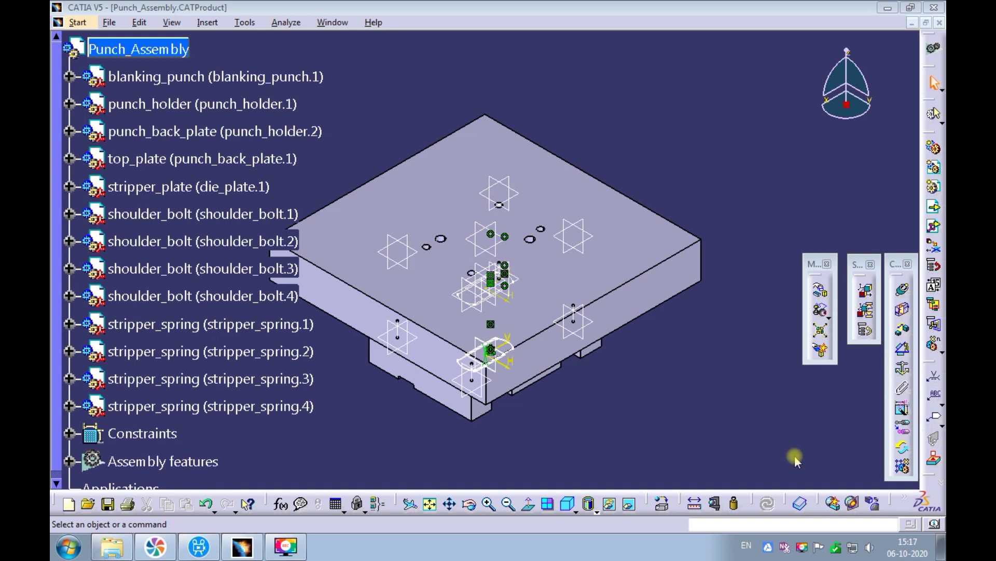
- Section the punch assembly with a volume cut to examine the shoulder bolts and springs, then cancel the section and reframe
{"action": "left_click", "coordinate": [851, 501]}
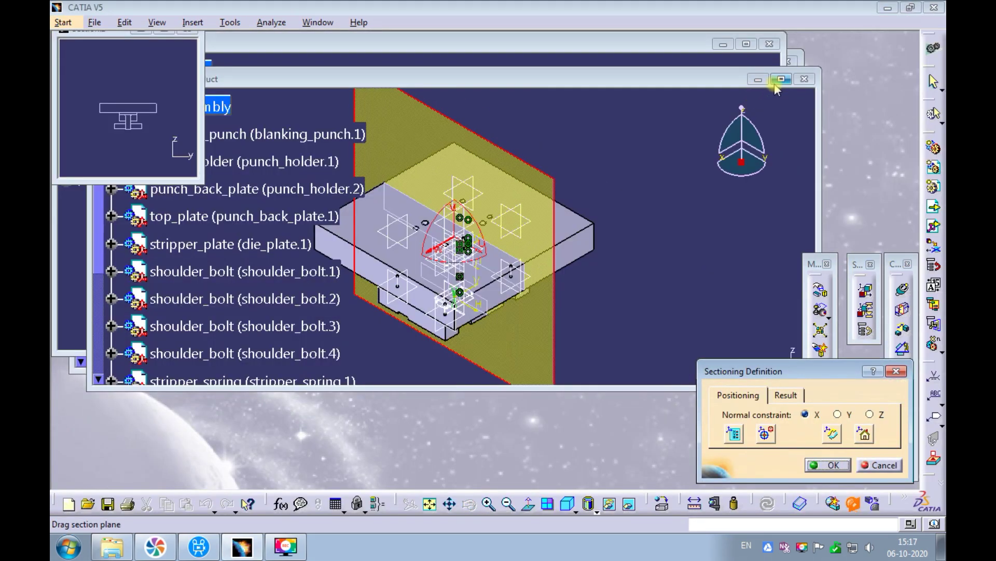
{"action": "left_click", "coordinate": [778, 80]}
{"action": "left_click", "coordinate": [786, 395]}
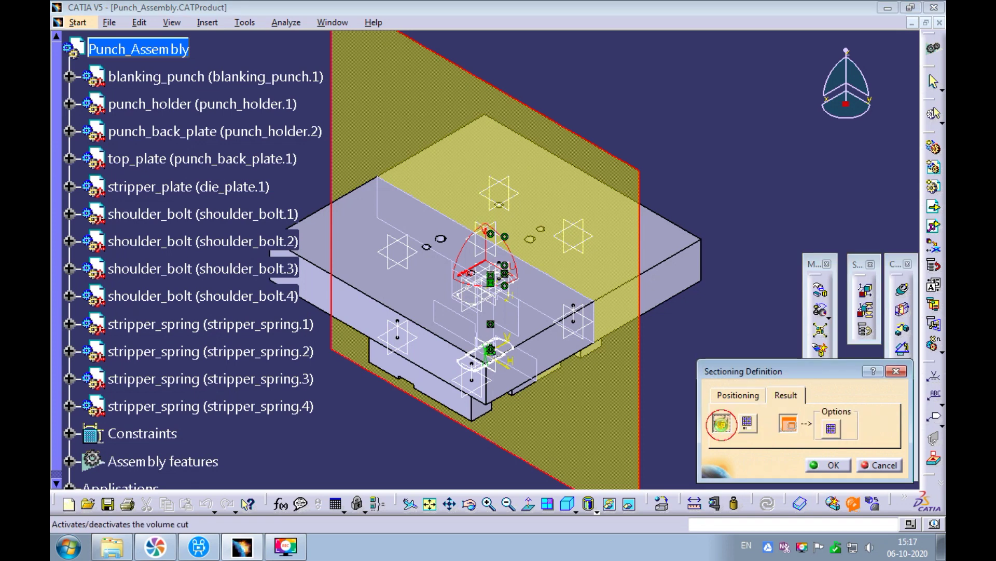
{"action": "left_click", "coordinate": [721, 423]}
{"action": "left_click_drag", "start_coordinate": [574, 210], "coordinate": [631, 188]}
{"action": "middle_click_drag", "start_coordinate": [587, 249], "coordinate": [590, 160], "text": "ctrl"}
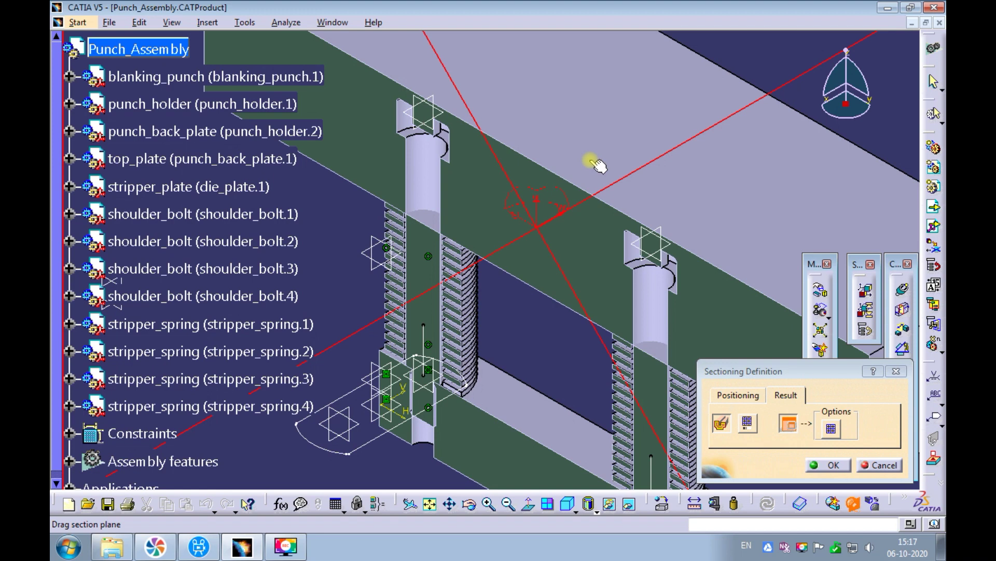
{"action": "left_click", "coordinate": [881, 465]}
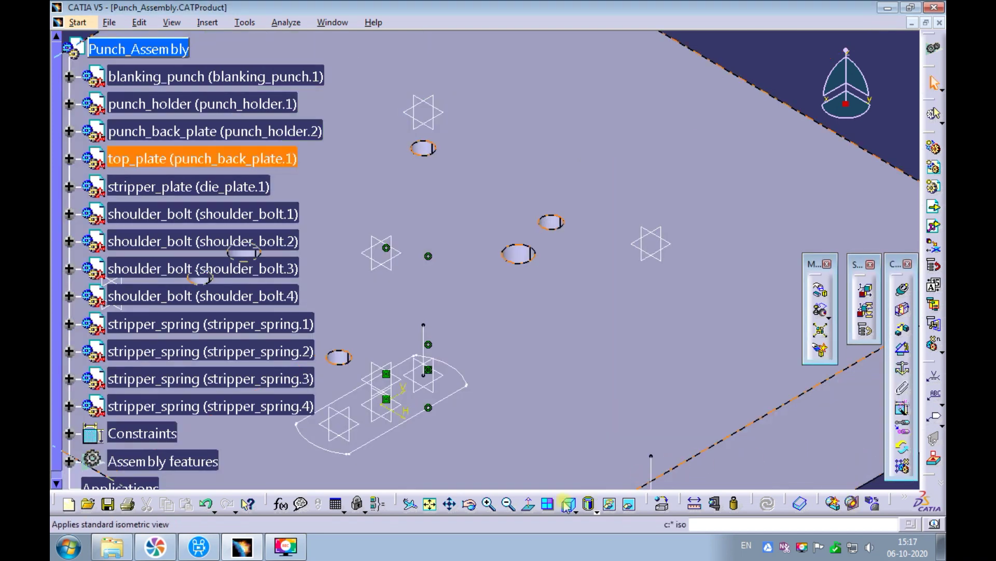
{"action": "left_click", "coordinate": [430, 506]}
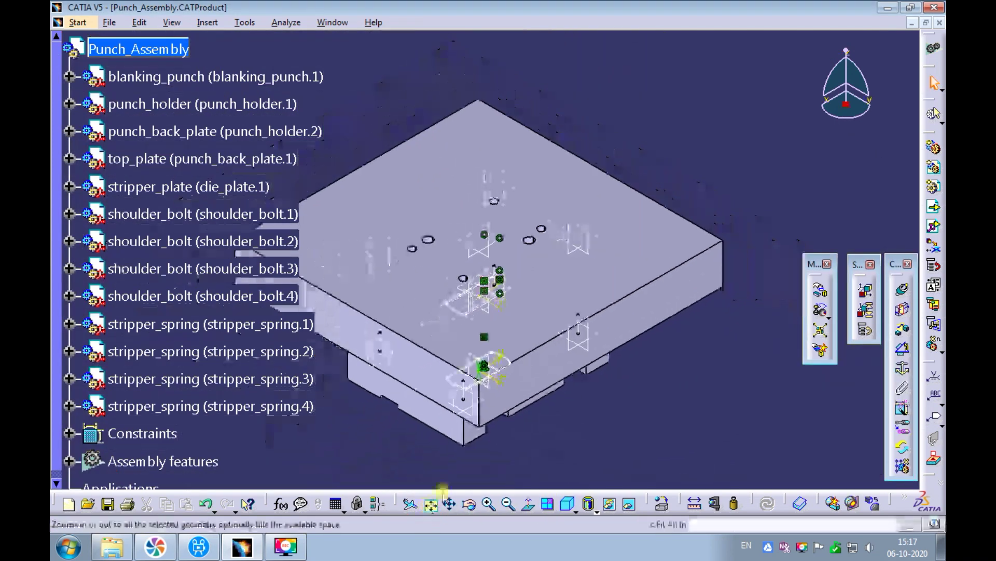
- Open the top plate part from the punch assembly in its own window and fit it in view
{"action": "right_click", "coordinate": [629, 249]}
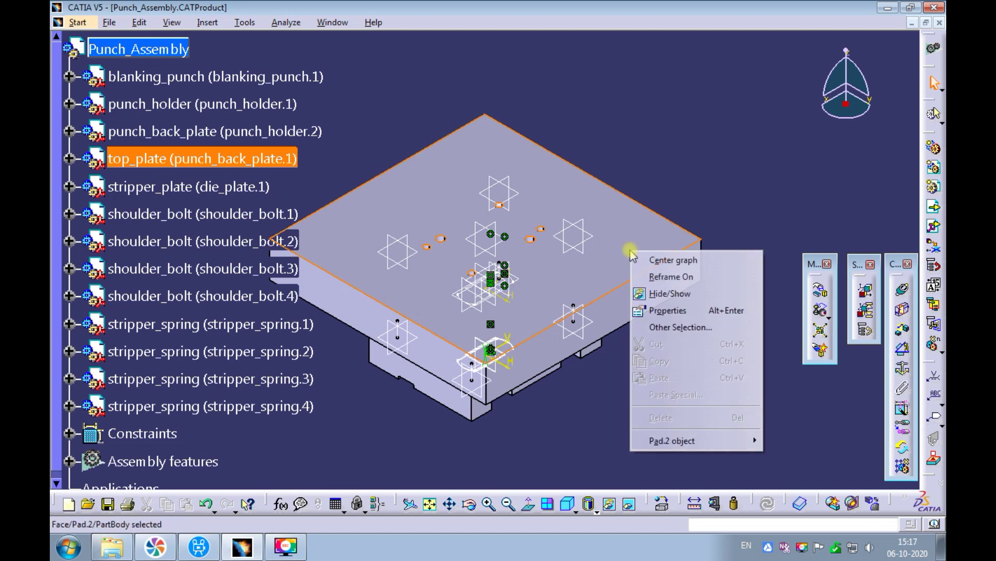
{"action": "left_click", "coordinate": [883, 458]}
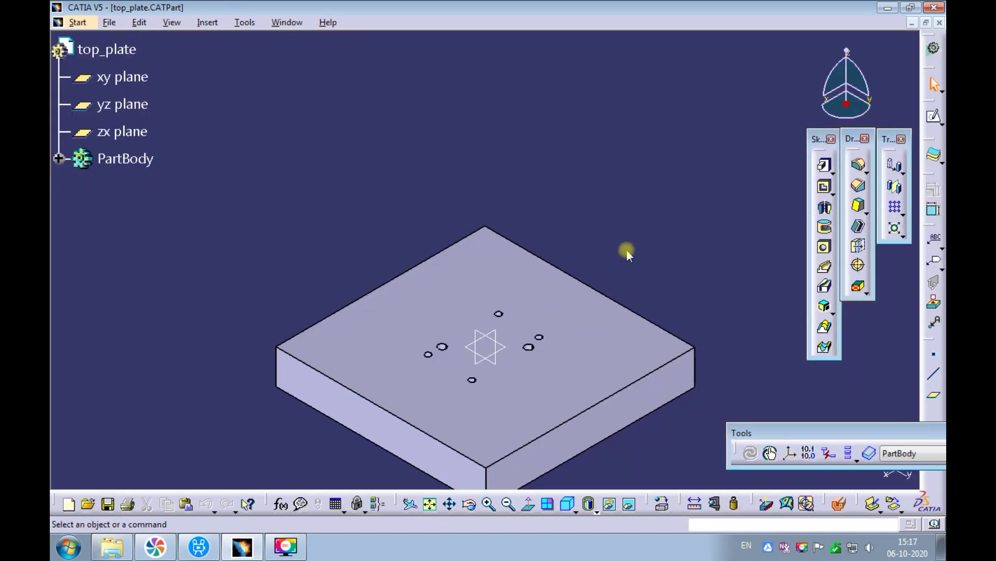
{"action": "left_click", "coordinate": [430, 503]}
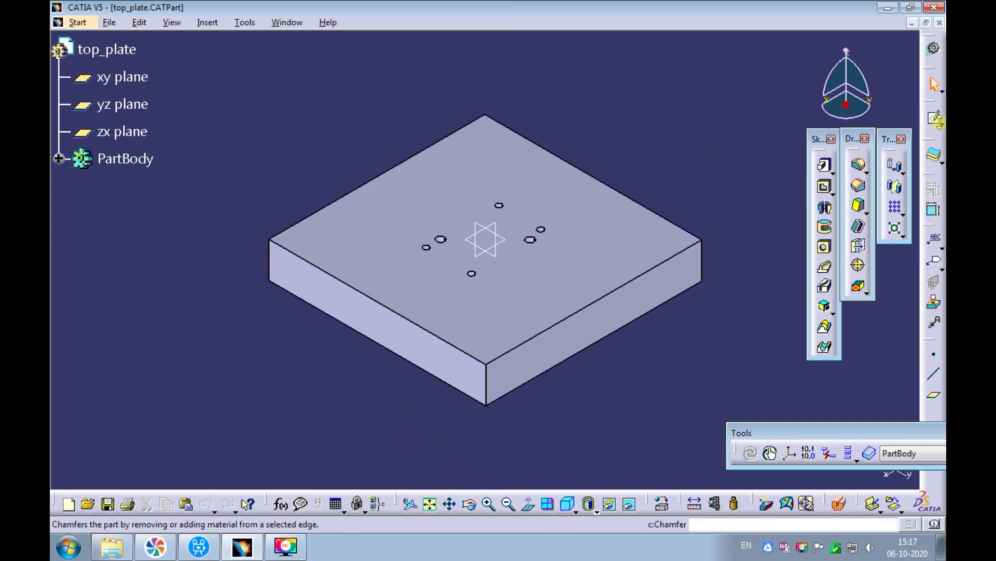
- Create a positioned sketch on the top face of the plate with Swap and Reverse V enabled
{"action": "left_click", "coordinate": [937, 124]}
{"action": "left_click", "coordinate": [912, 134]}
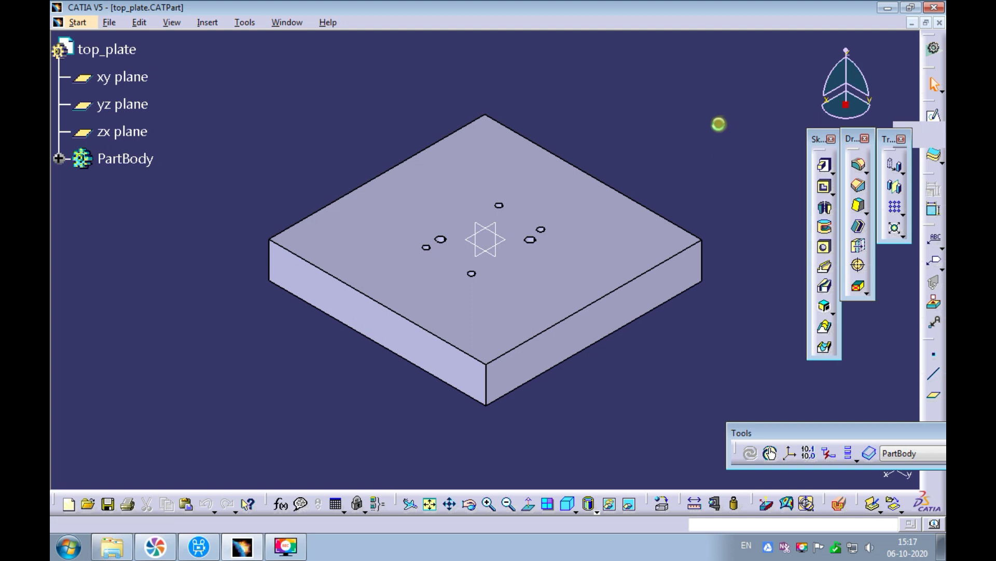
{"action": "left_click", "coordinate": [583, 211]}
{"action": "left_click", "coordinate": [853, 443]}
{"action": "left_click", "coordinate": [823, 446]}
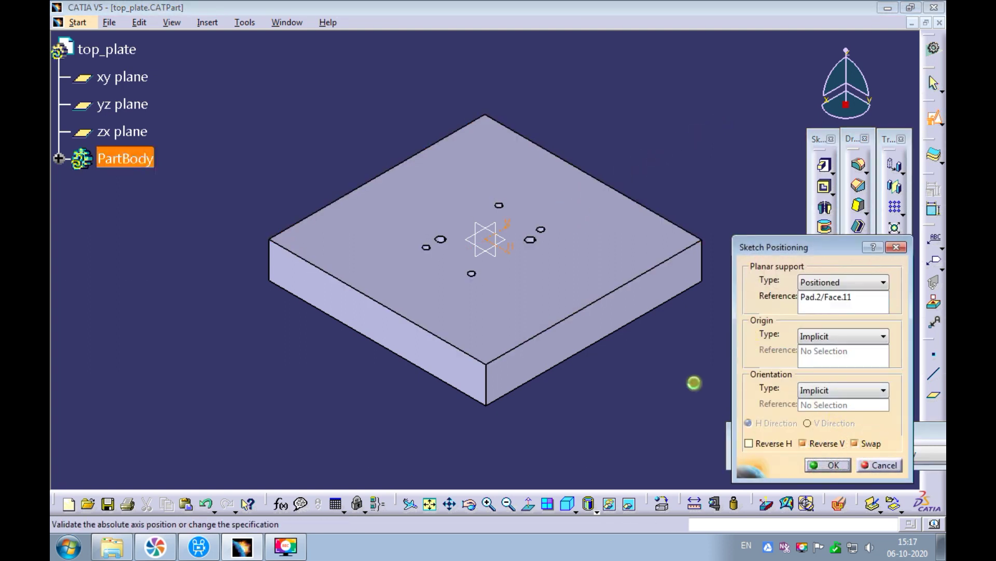
{"action": "key", "text": "Return"}
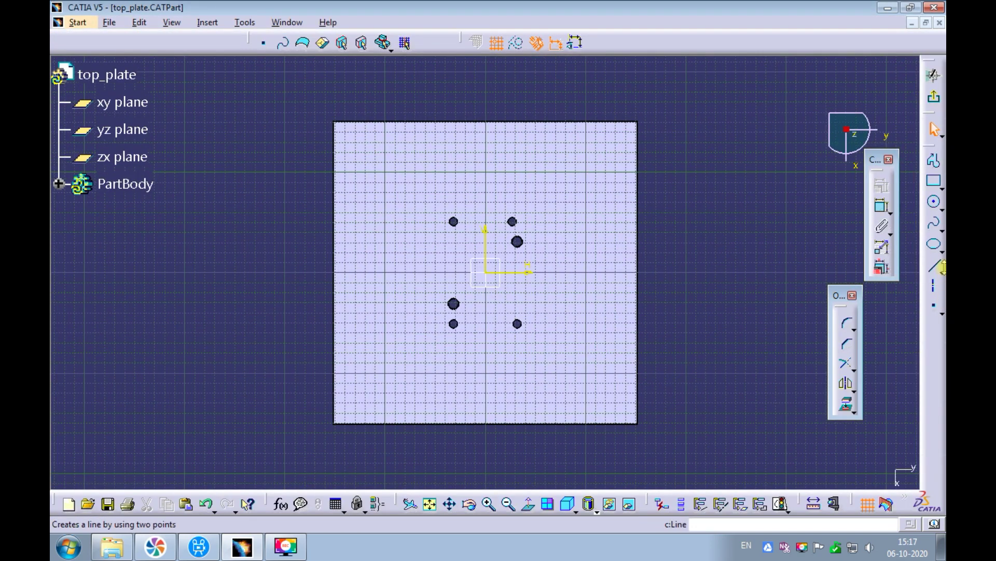
- Draw two horizontal infinite lines about 51 mm and two vertical ones about 52 mm inside the plate's edges
{"action": "left_click", "coordinate": [941, 273]}
{"action": "left_click", "coordinate": [873, 280]}
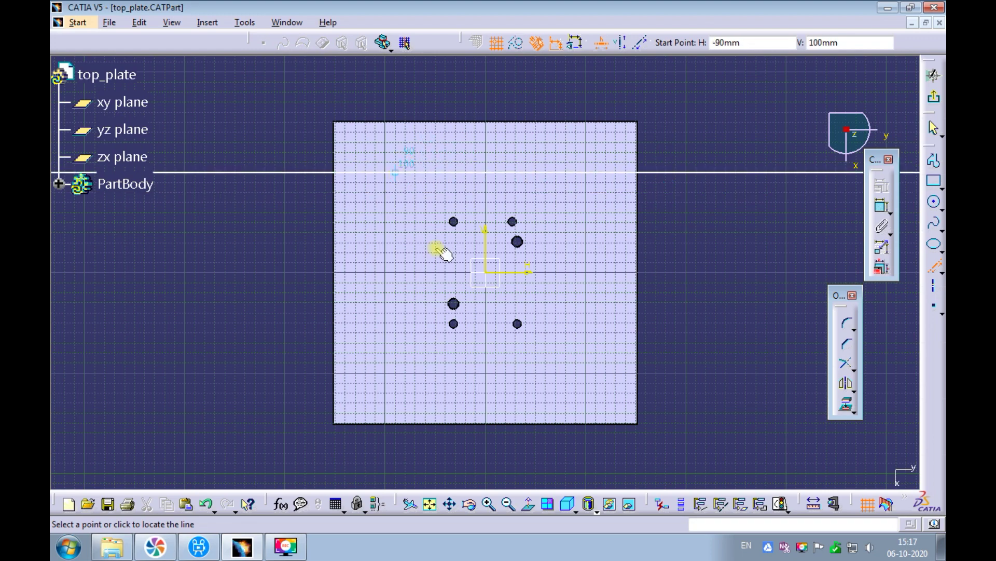
{"action": "left_click", "coordinate": [372, 372]}
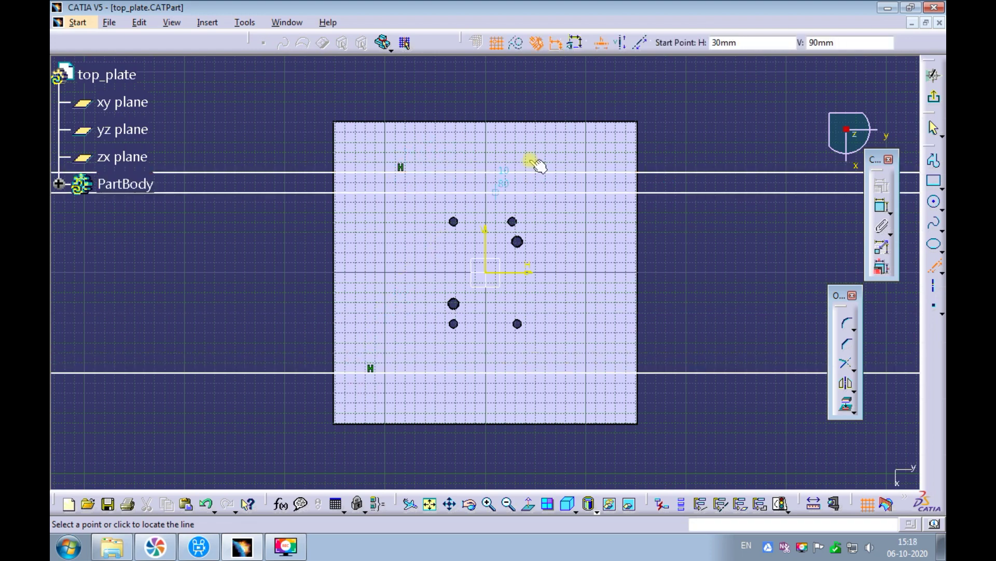
{"action": "left_click", "coordinate": [621, 43]}
{"action": "left_click", "coordinate": [385, 158]}
{"action": "left_click", "coordinate": [585, 152]}
{"action": "key", "text": "Escape"}
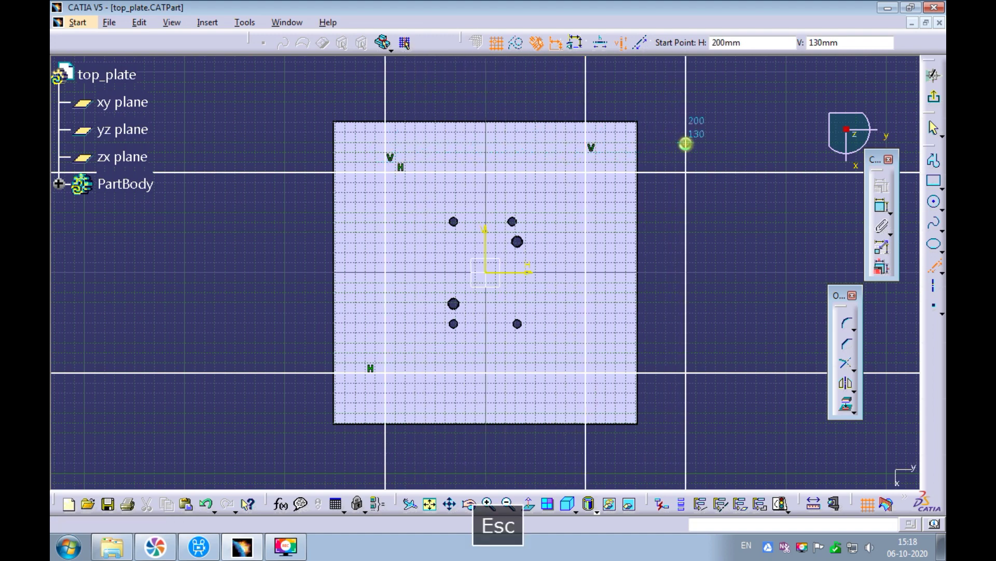
- Convert the two vertical and two horizontal infinite lines to construction elements
{"action": "left_click", "coordinate": [585, 95]}
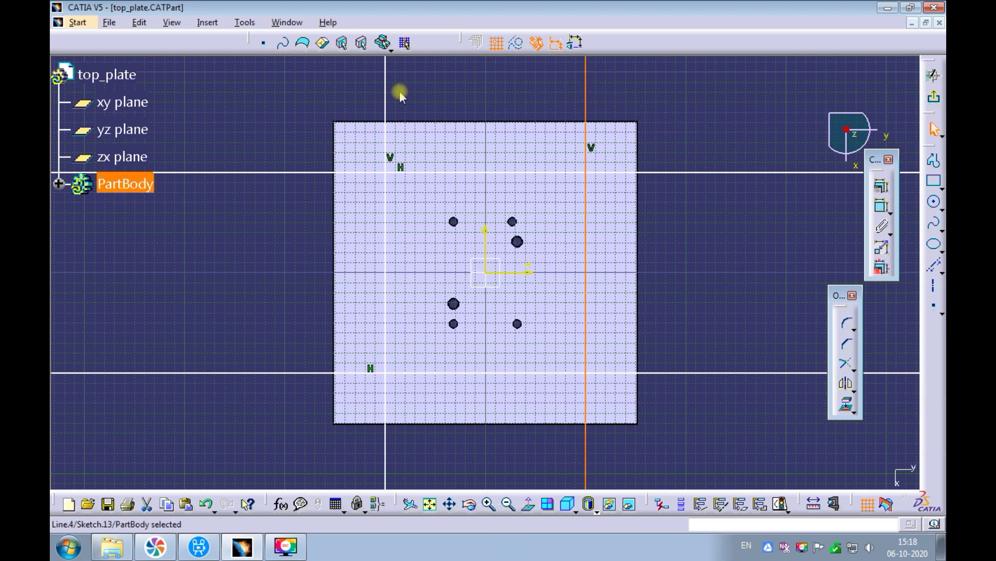
{"action": "left_click", "coordinate": [386, 96], "text": "ctrl"}
{"action": "left_click", "coordinate": [278, 172], "text": "ctrl"}
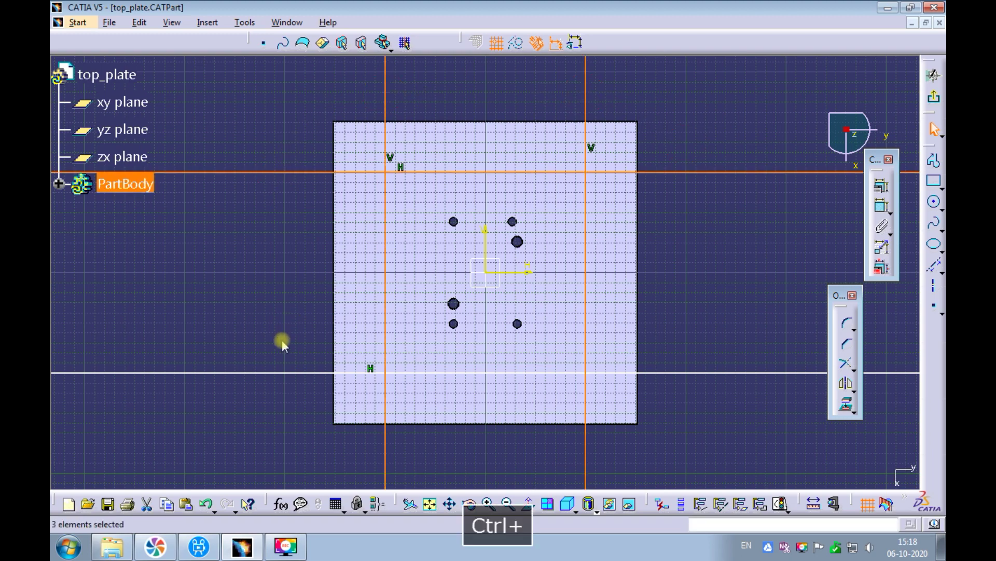
{"action": "left_click", "coordinate": [281, 372], "text": "ctrl"}
{"action": "right_click", "coordinate": [281, 372]}
{"action": "mouse_move", "coordinate": [319, 363]}
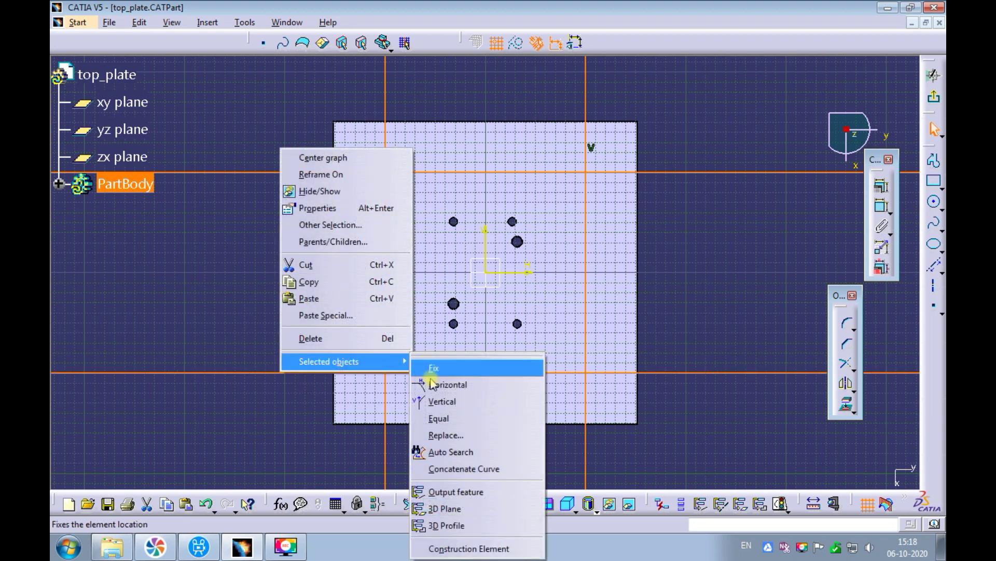
{"action": "left_click", "coordinate": [443, 548]}
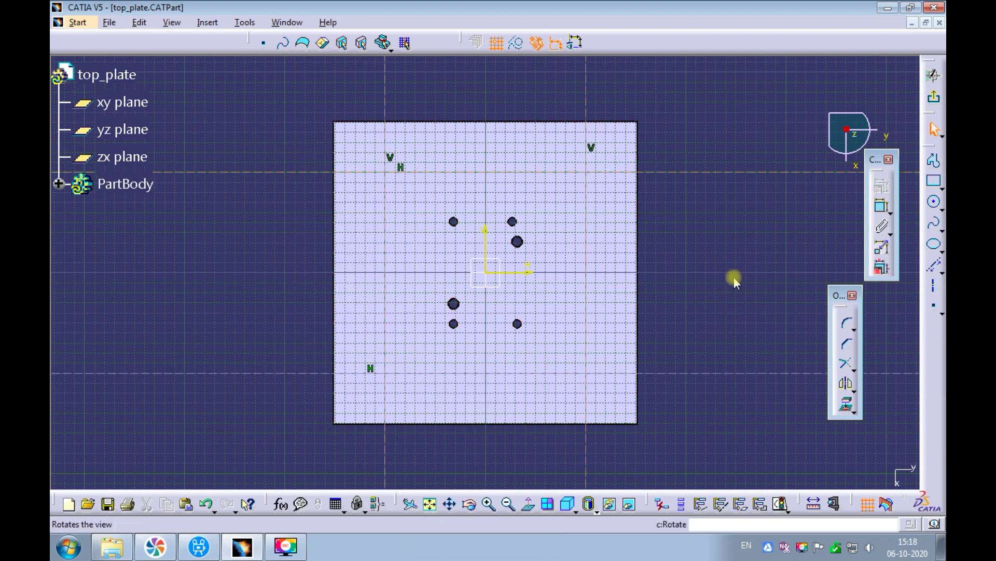
- Place a point at each of the four intersections of the construction lines
{"action": "left_click", "coordinate": [931, 310]}
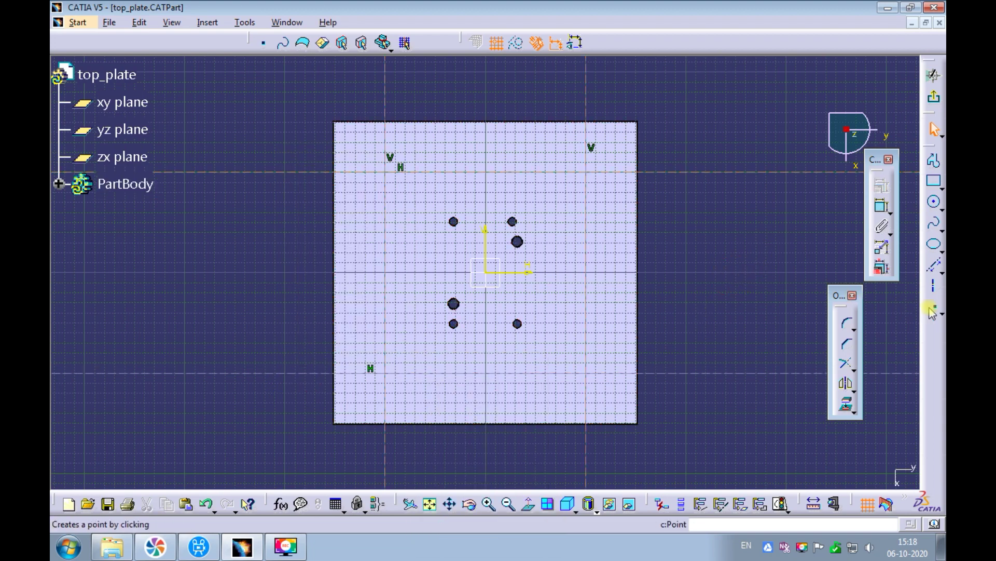
{"action": "left_click", "coordinate": [387, 173]}
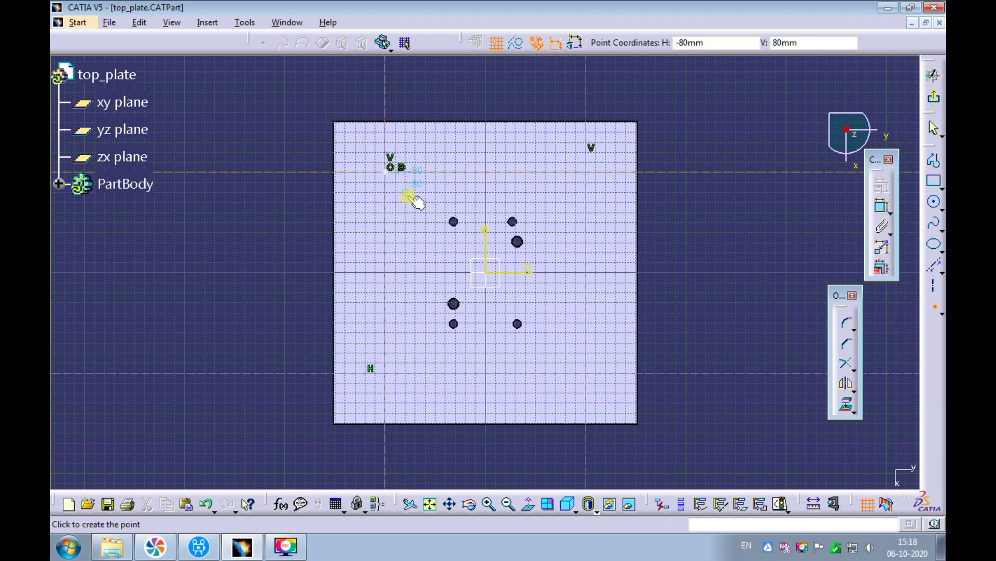
{"action": "left_click", "coordinate": [588, 172]}
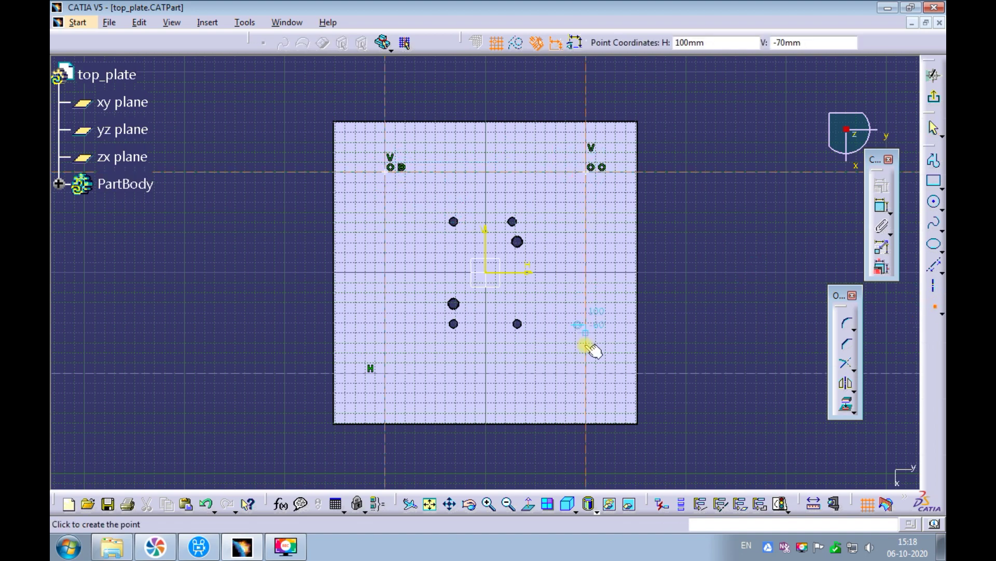
{"action": "left_click", "coordinate": [586, 371]}
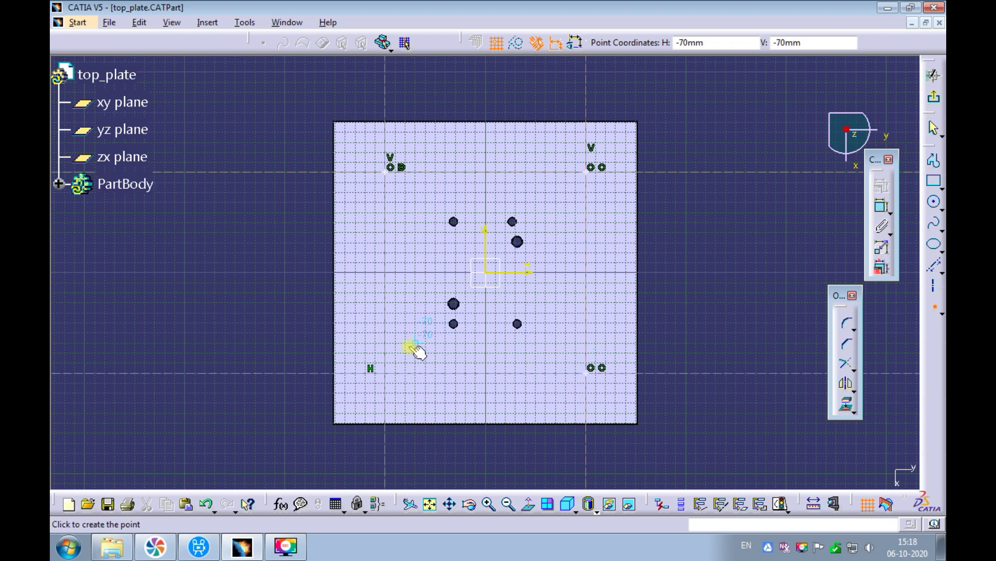
{"action": "left_click", "coordinate": [387, 374]}
{"action": "key", "text": "Escape"}
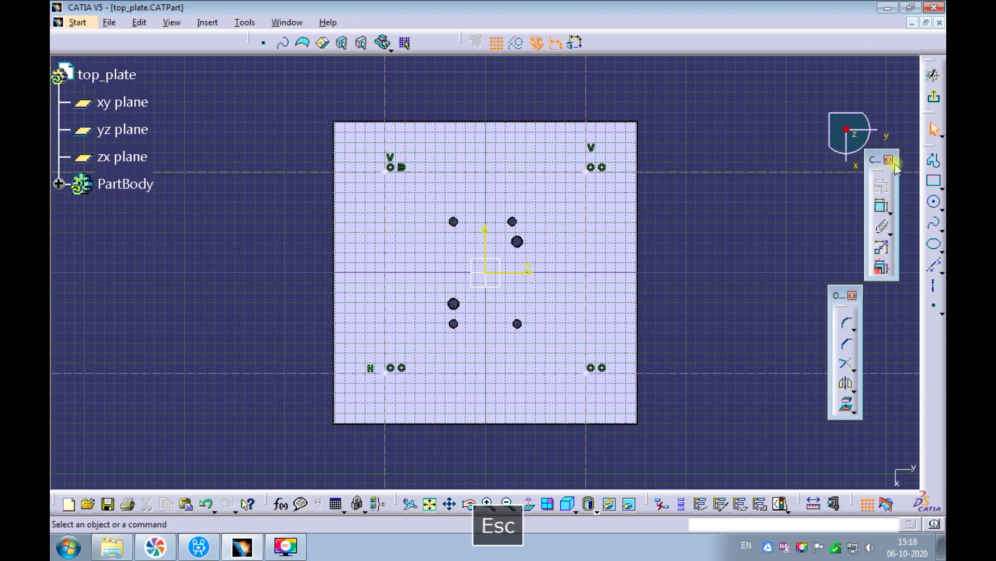
- Dimension the upper horizontal and left vertical construction lines from the adjacent plate edges
{"action": "left_click", "coordinate": [883, 206]}
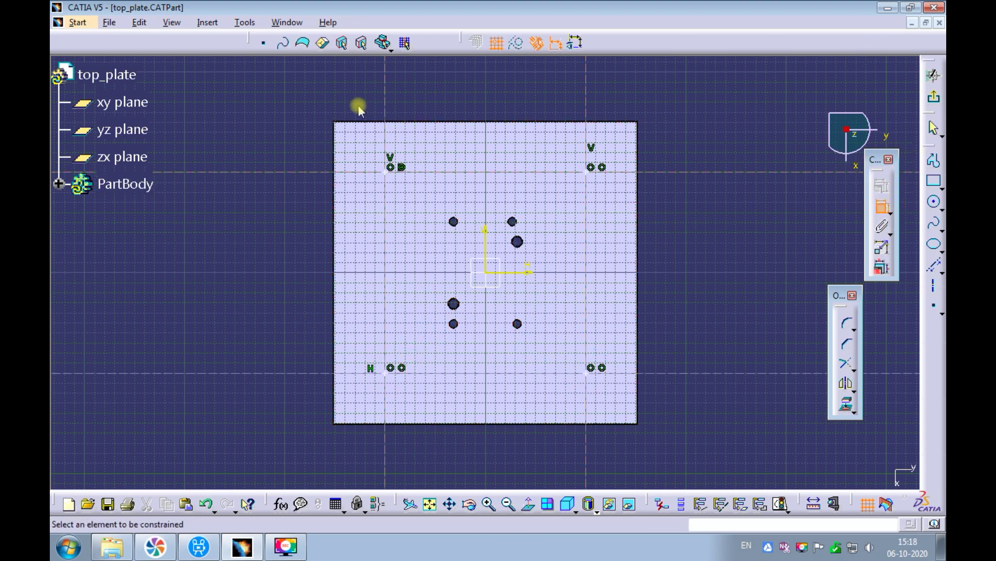
{"action": "left_click", "coordinate": [346, 123]}
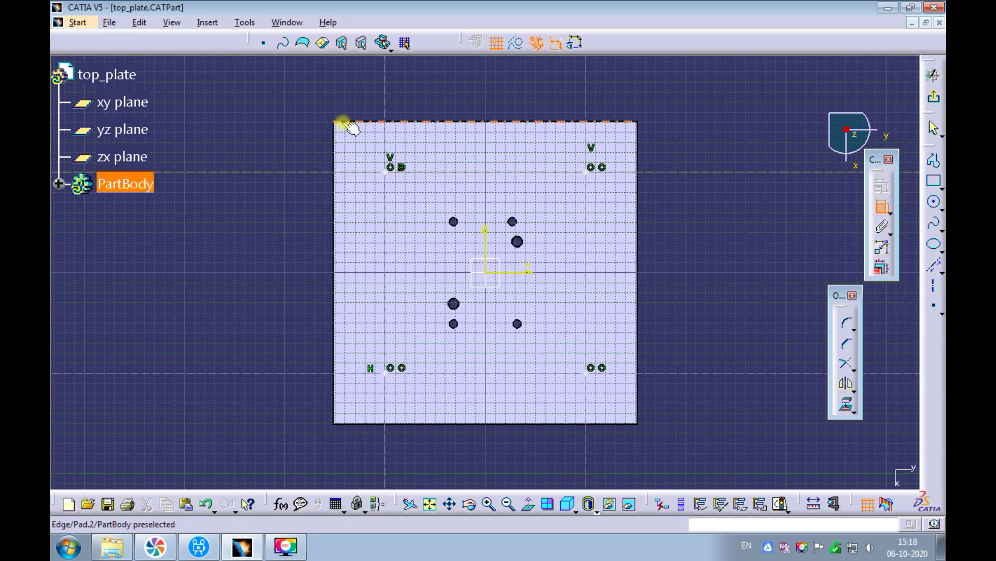
{"action": "left_click", "coordinate": [300, 172]}
{"action": "left_click", "coordinate": [239, 151]}
{"action": "left_click", "coordinate": [385, 95]}
{"action": "left_click", "coordinate": [293, 91]}
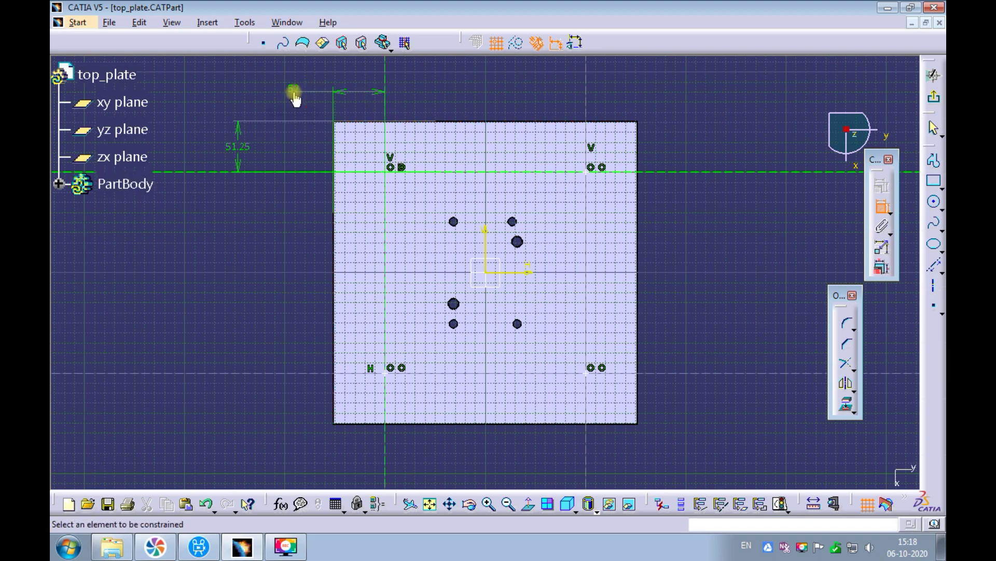
- Dimension the lower horizontal and right vertical construction lines from the adjacent plate edges
{"action": "left_click", "coordinate": [357, 423]}
{"action": "left_click", "coordinate": [304, 373]}
{"action": "left_click", "coordinate": [258, 404]}
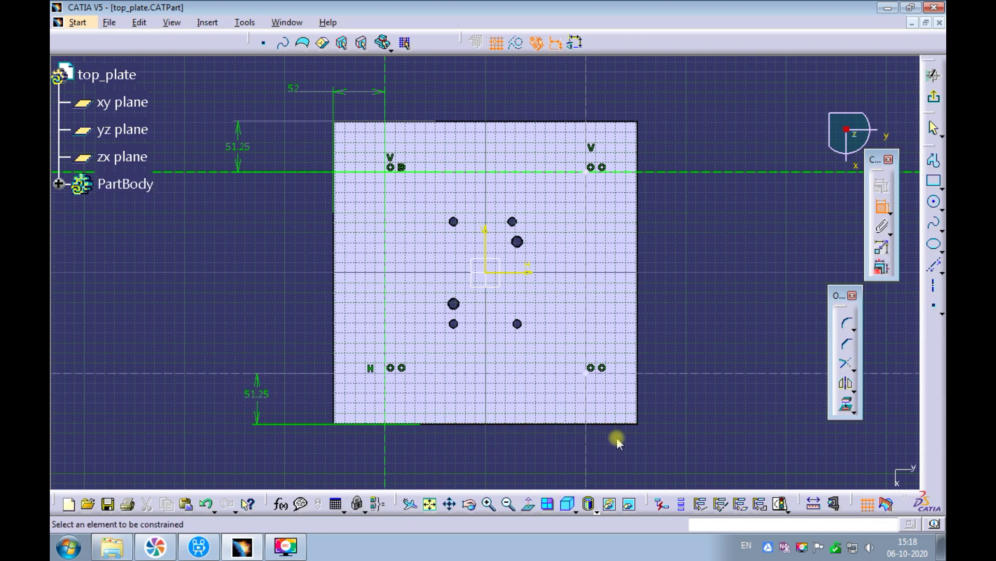
{"action": "left_click", "coordinate": [636, 405]}
{"action": "left_click", "coordinate": [588, 455]}
{"action": "left_click", "coordinate": [608, 456]}
{"action": "middle_click_drag", "start_coordinate": [695, 428], "coordinate": [701, 419]}
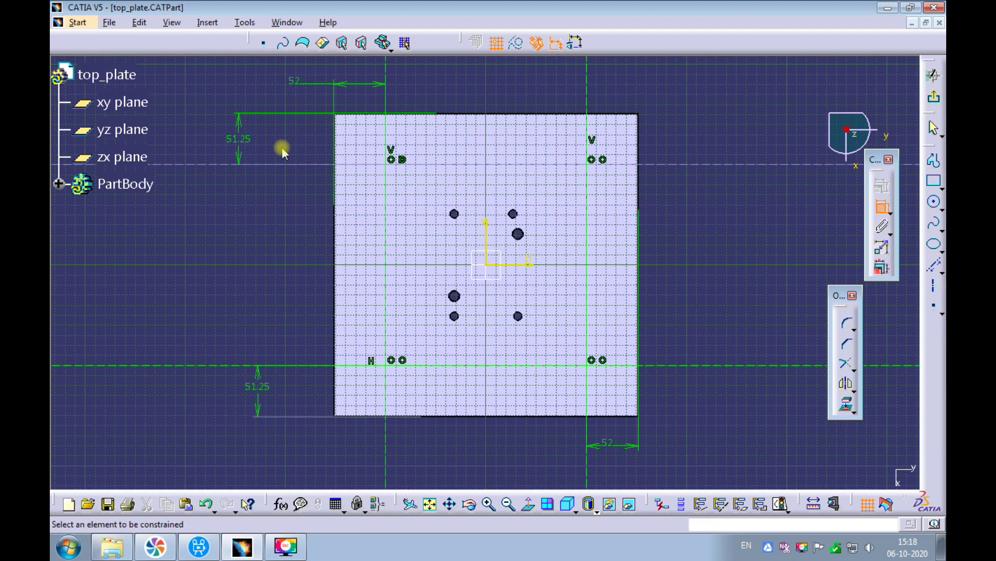
- Set the left and upper construction line offsets from the plate edges to 50 mm
{"action": "double_click", "coordinate": [290, 83]}
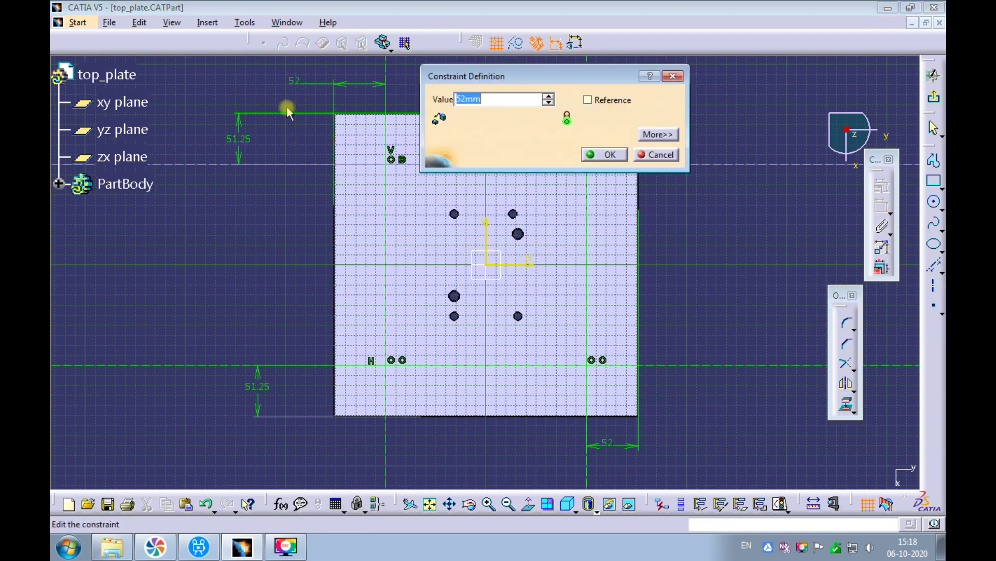
{"action": "type", "text": "50"}
{"action": "key", "text": "Return"}
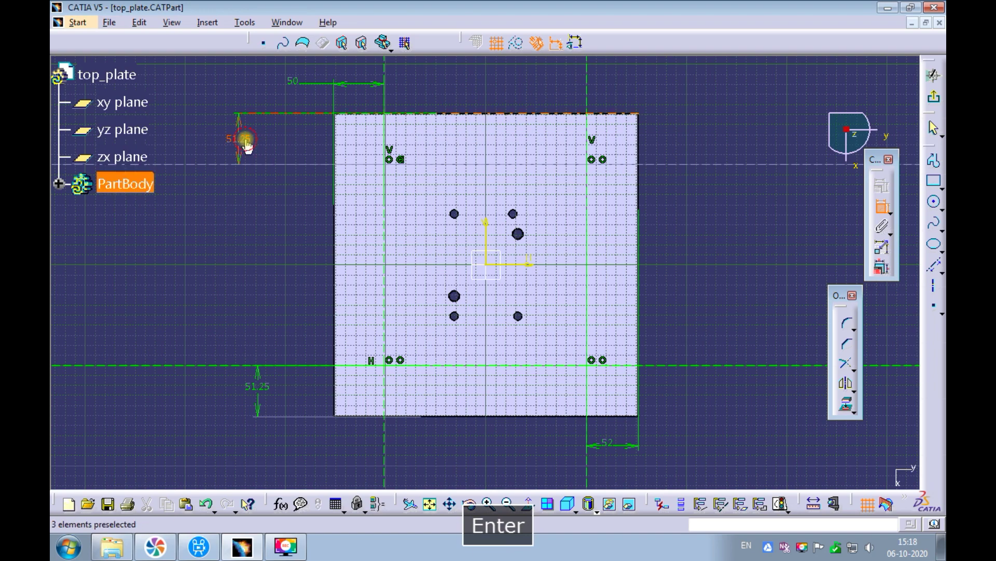
{"action": "double_click", "coordinate": [240, 139]}
{"action": "type", "text": "50"}
{"action": "key", "text": "Return"}
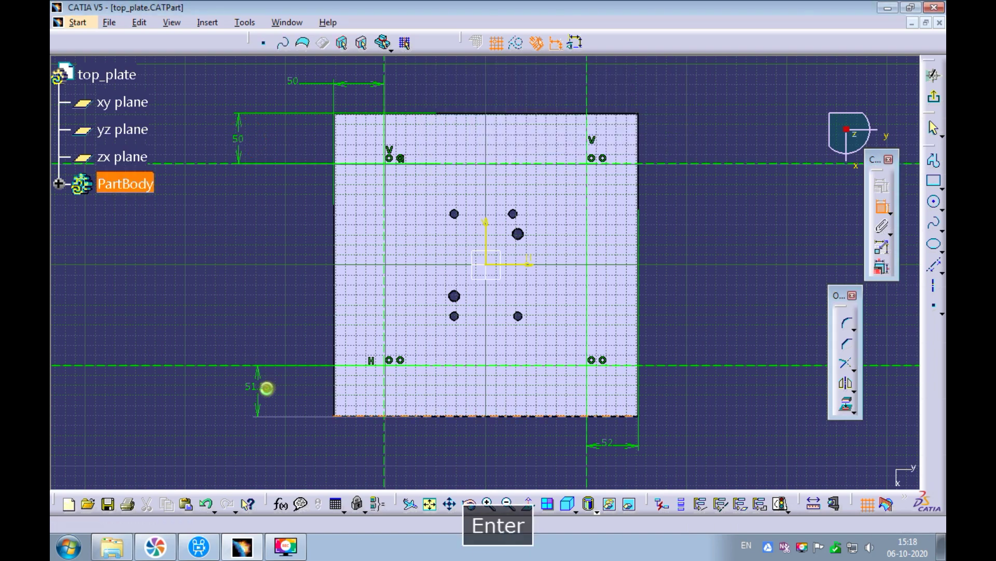
- Set the lower and right construction line offsets from the plate edges to 50 mm and exit the sketch
{"action": "double_click", "coordinate": [262, 386]}
{"action": "type", "text": "50"}
{"action": "key", "text": "Return"}
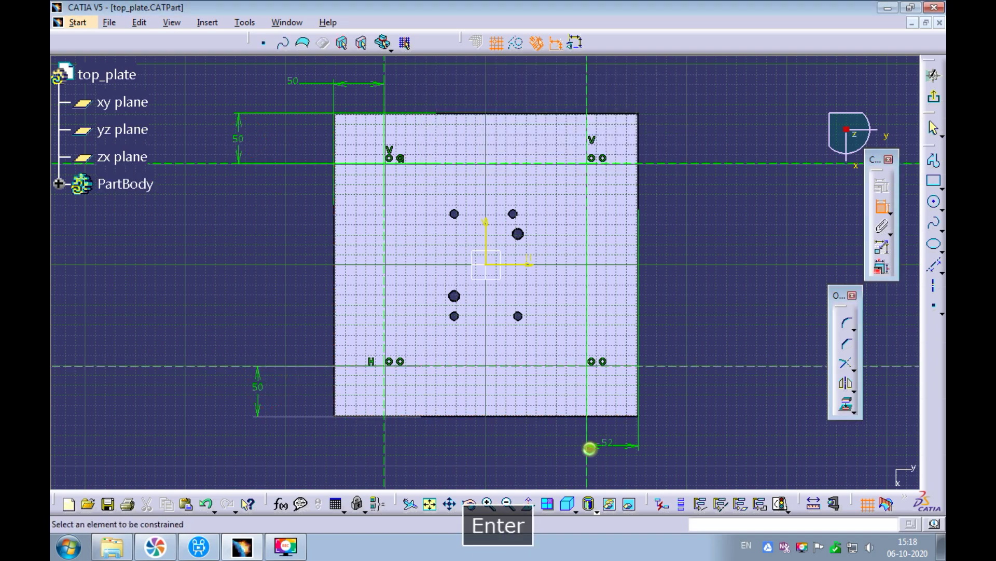
{"action": "double_click", "coordinate": [605, 444]}
{"action": "type", "text": "50"}
{"action": "key", "text": "Return"}
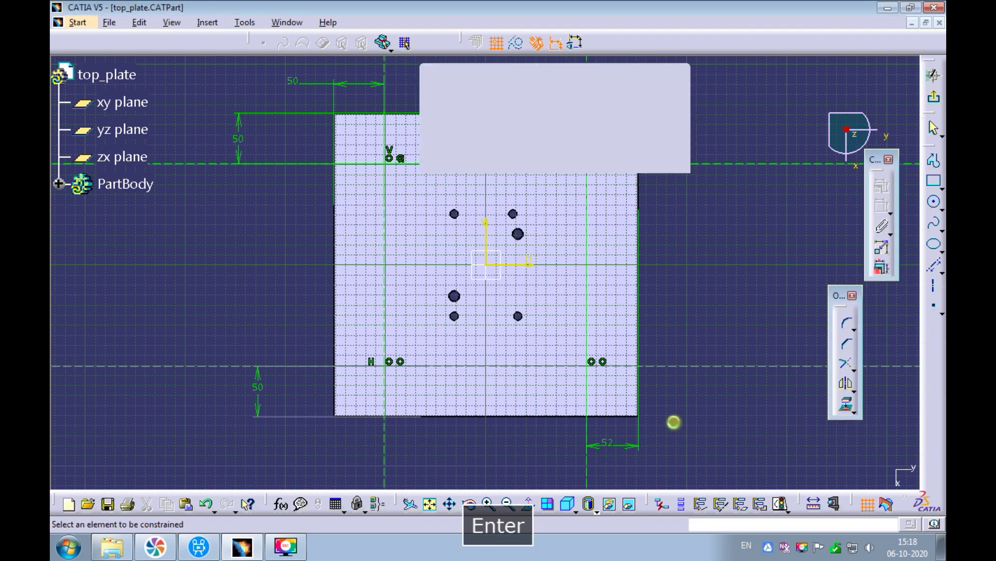
{"action": "middle_click_drag", "start_coordinate": [730, 240], "coordinate": [710, 245]}
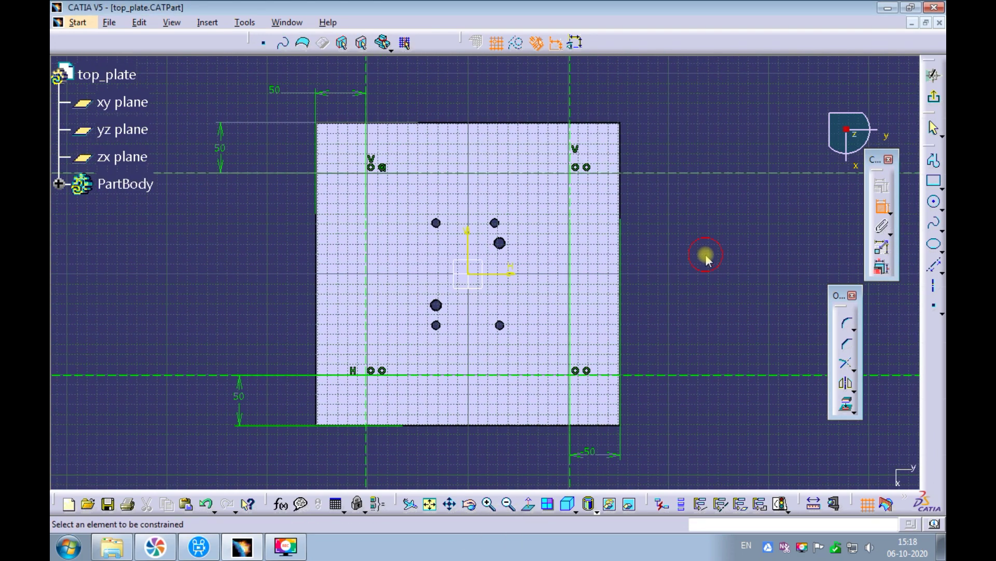
{"action": "left_click", "coordinate": [933, 96]}
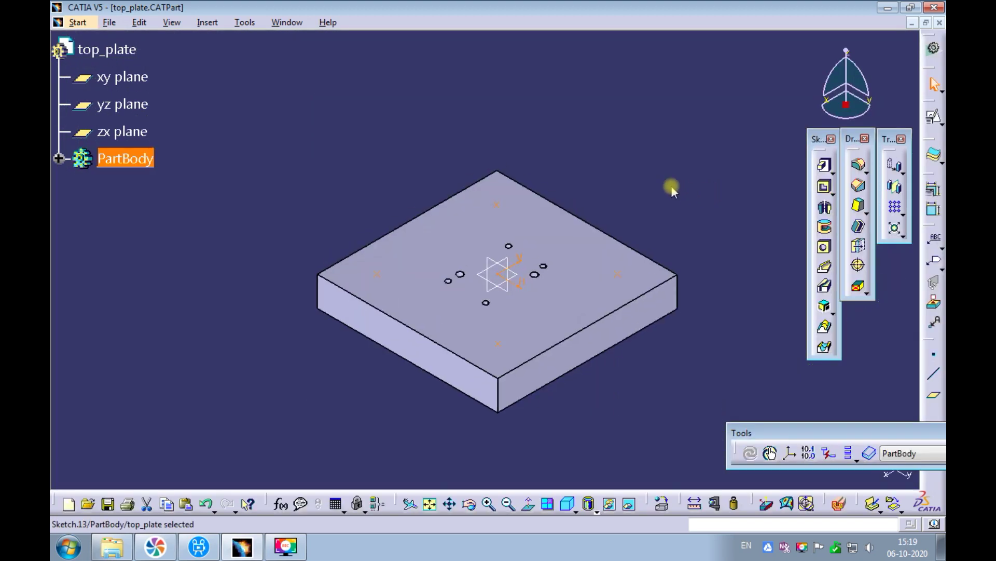
- Switch to the punch assembly and open one of its shoulder bolts in its own window
{"action": "left_click", "coordinate": [672, 188]}
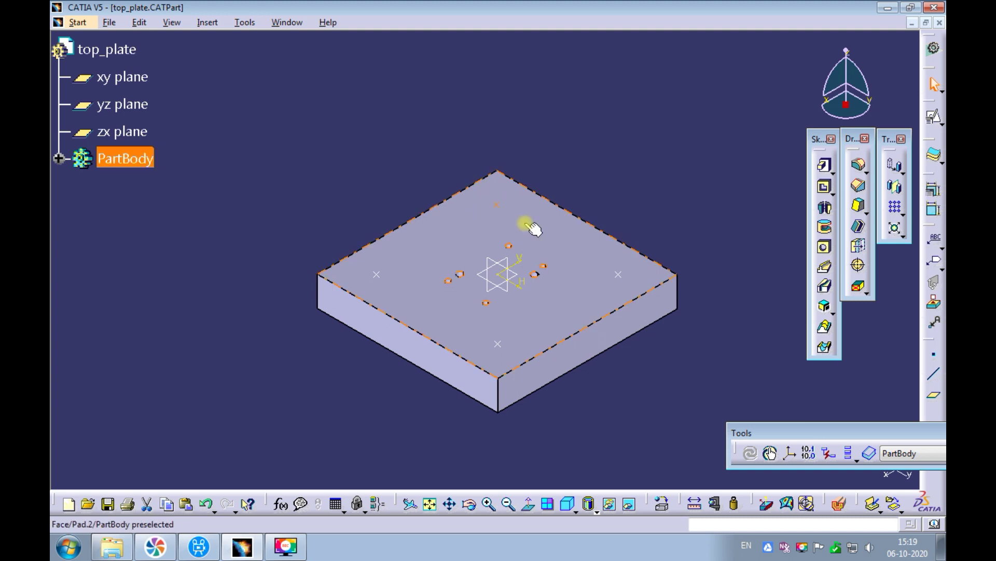
{"action": "left_click", "coordinate": [541, 141]}
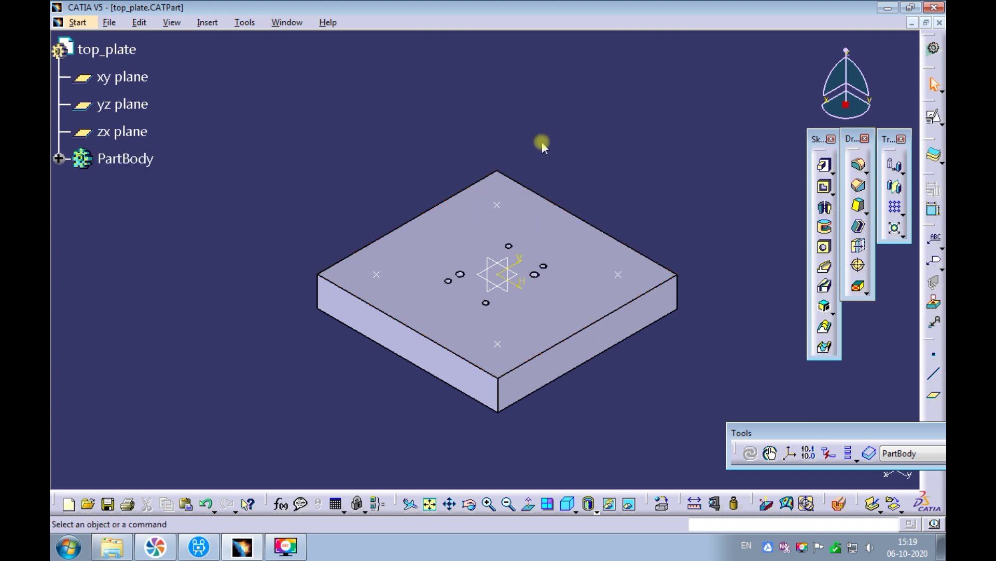
{"action": "left_click", "coordinate": [287, 23]}
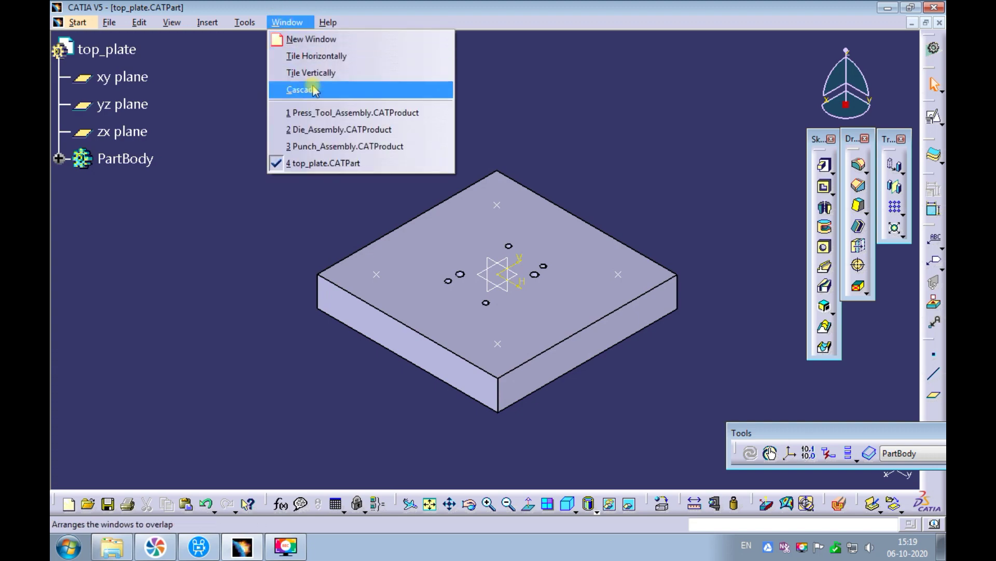
{"action": "left_click", "coordinate": [311, 146]}
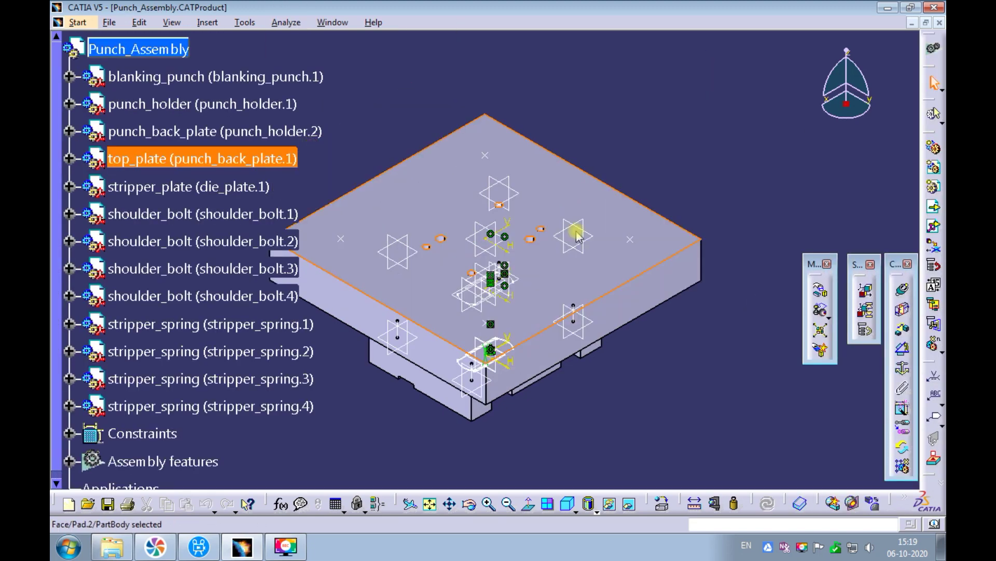
{"action": "middle_click_drag", "start_coordinate": [639, 362], "coordinate": [556, 204]}
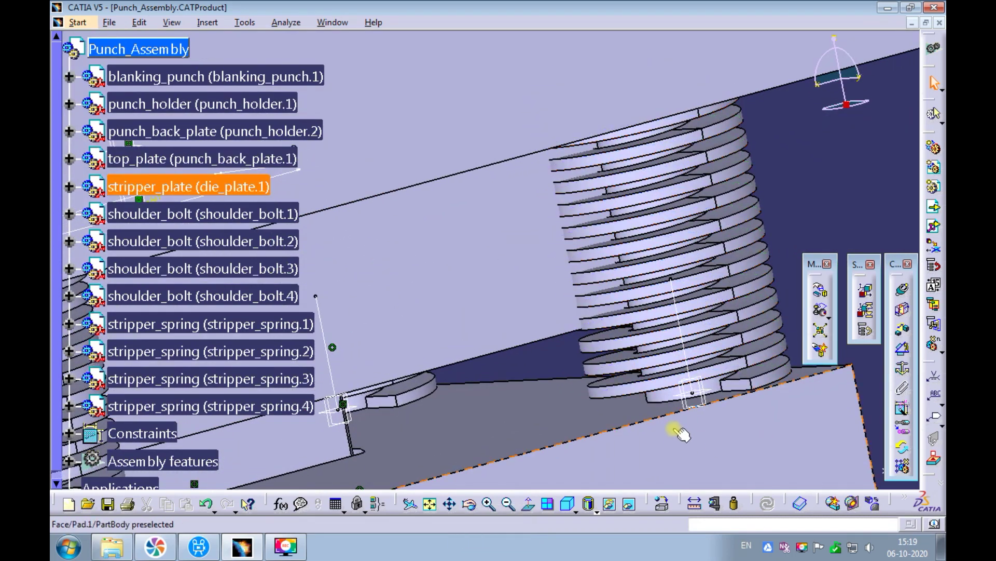
{"action": "right_click", "coordinate": [662, 397]}
{"action": "mouse_move", "coordinate": [727, 385]}
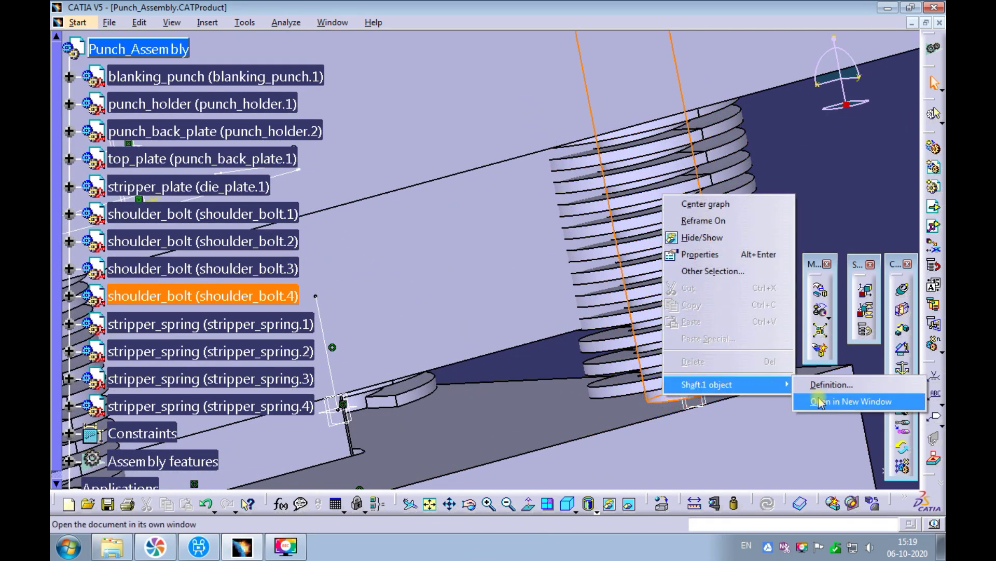
{"action": "left_click", "coordinate": [820, 403]}
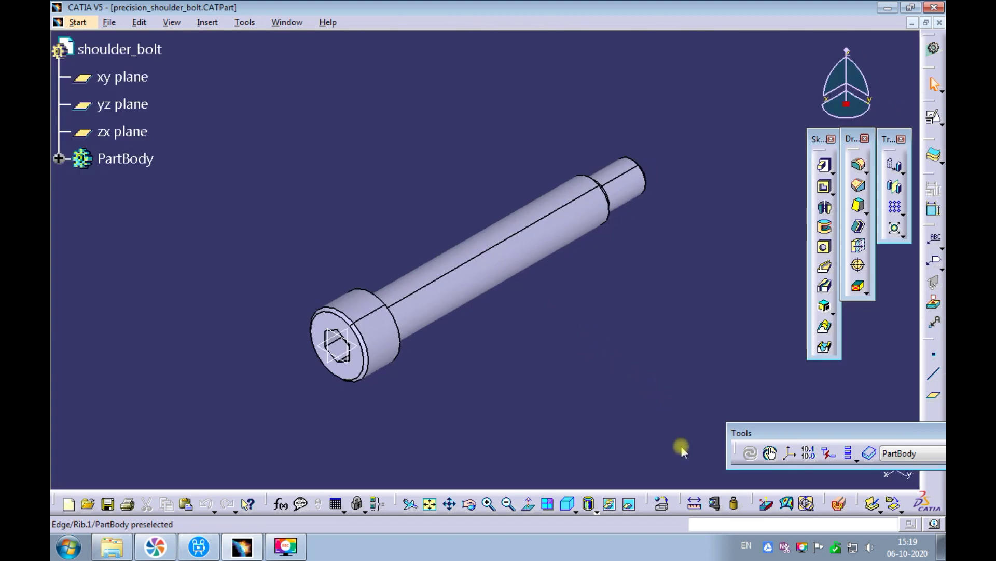
- Measure the radii of the shoulder bolt's shank and head, without keeping the measurements
{"action": "left_click", "coordinate": [712, 502]}
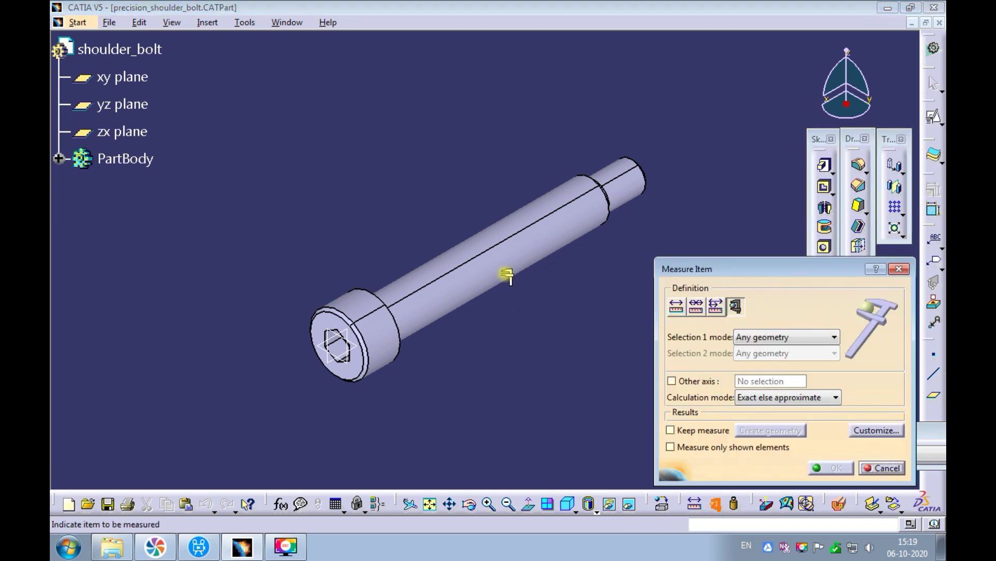
{"action": "left_click", "coordinate": [517, 291]}
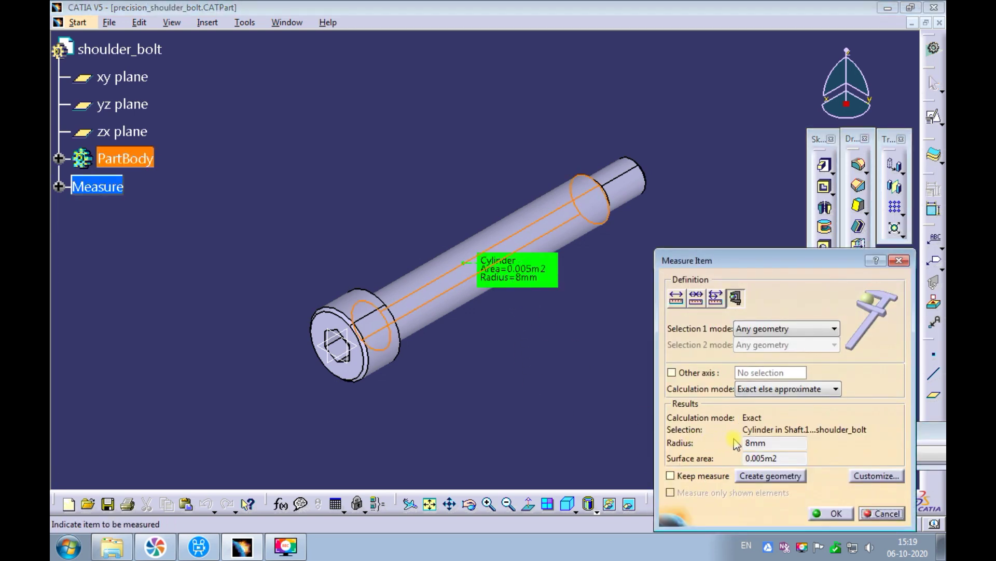
{"action": "double_click", "coordinate": [770, 443]}
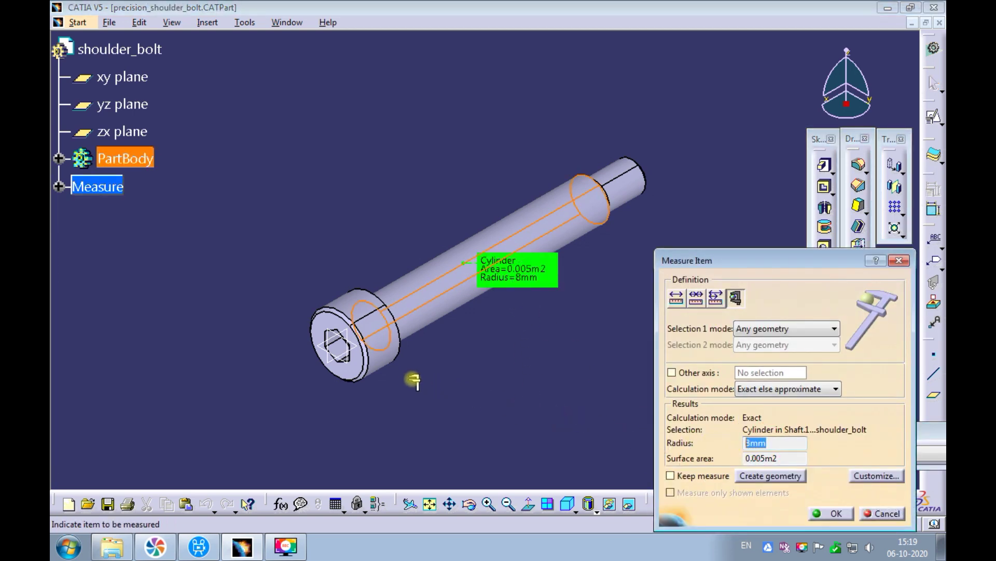
{"action": "left_click", "coordinate": [384, 368]}
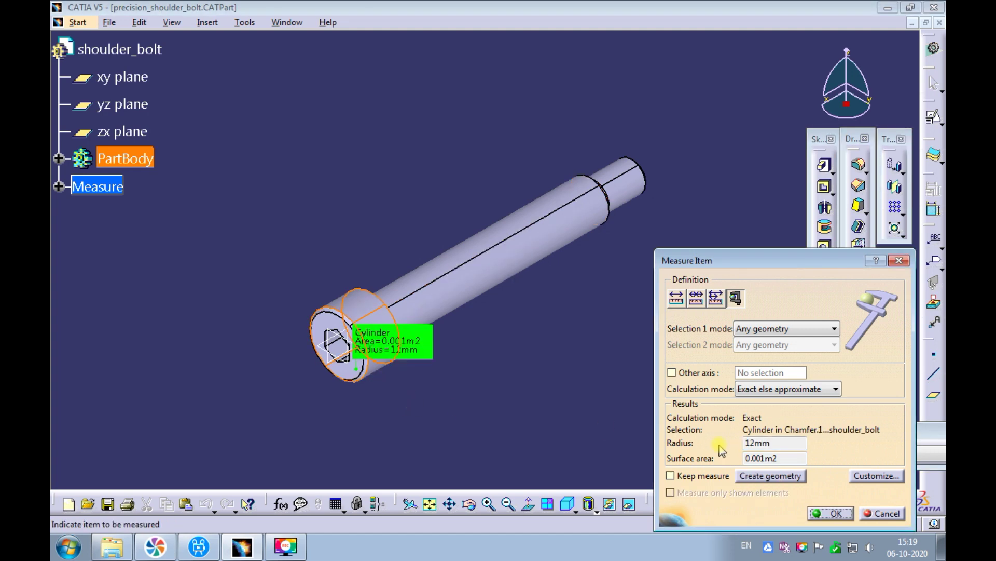
{"action": "double_click", "coordinate": [779, 442]}
{"action": "left_click", "coordinate": [829, 514]}
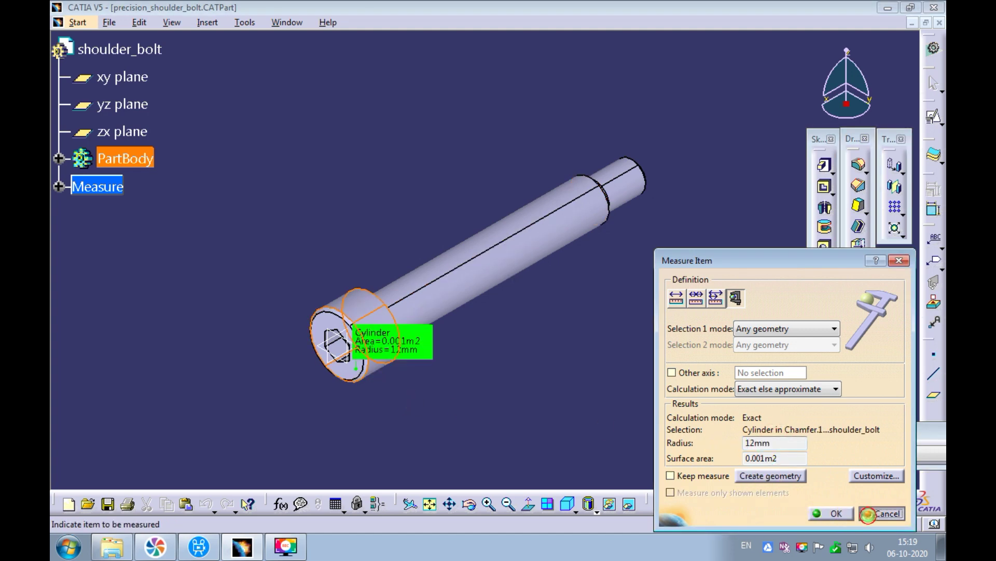
- Return to the top plate and start a 16 mm Up To Last hole on its upper face at the rear corner sketch point
{"action": "left_click", "coordinate": [287, 22]}
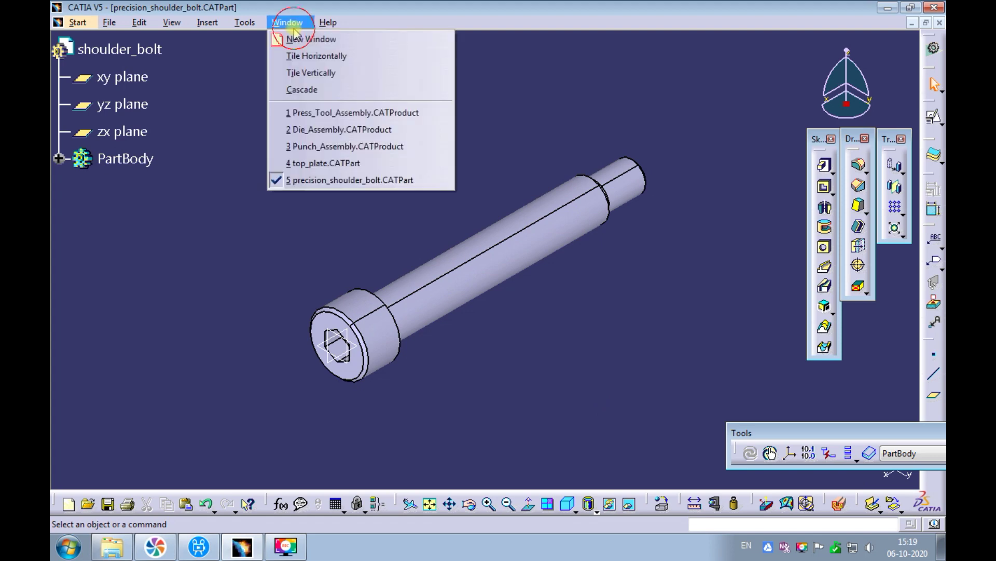
{"action": "left_click", "coordinate": [339, 164]}
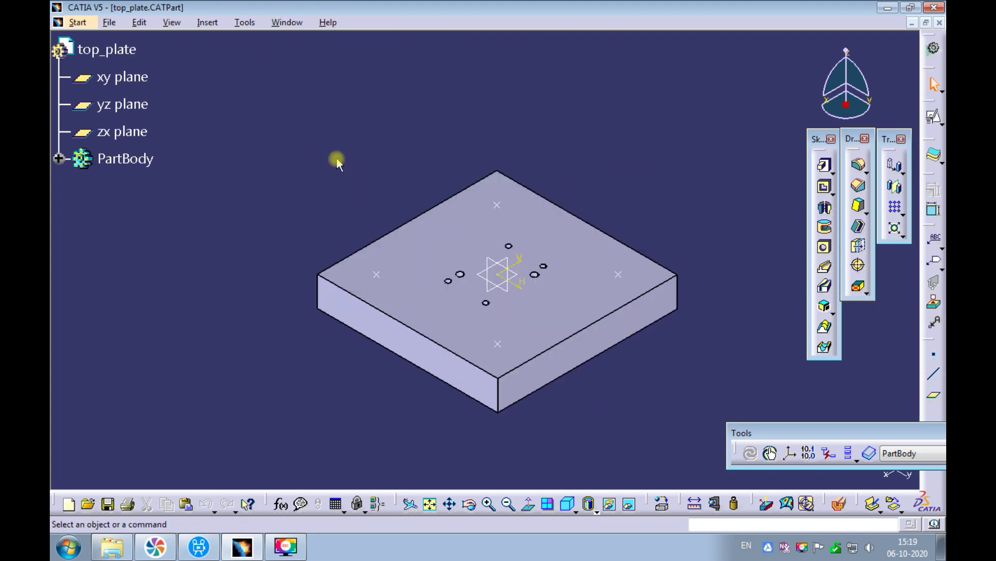
{"action": "left_click", "coordinate": [511, 213]}
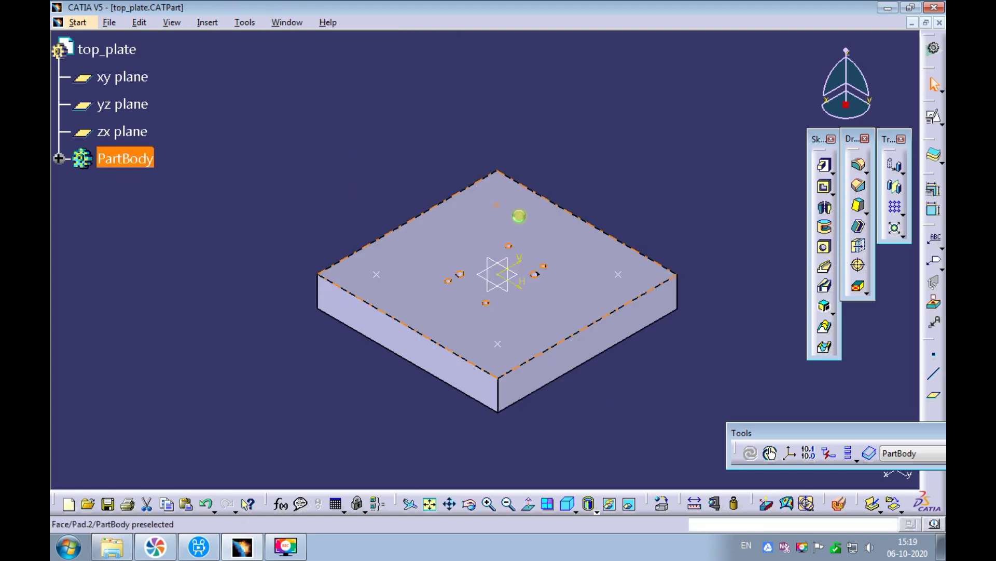
{"action": "left_click", "coordinate": [529, 216], "text": "ctrl"}
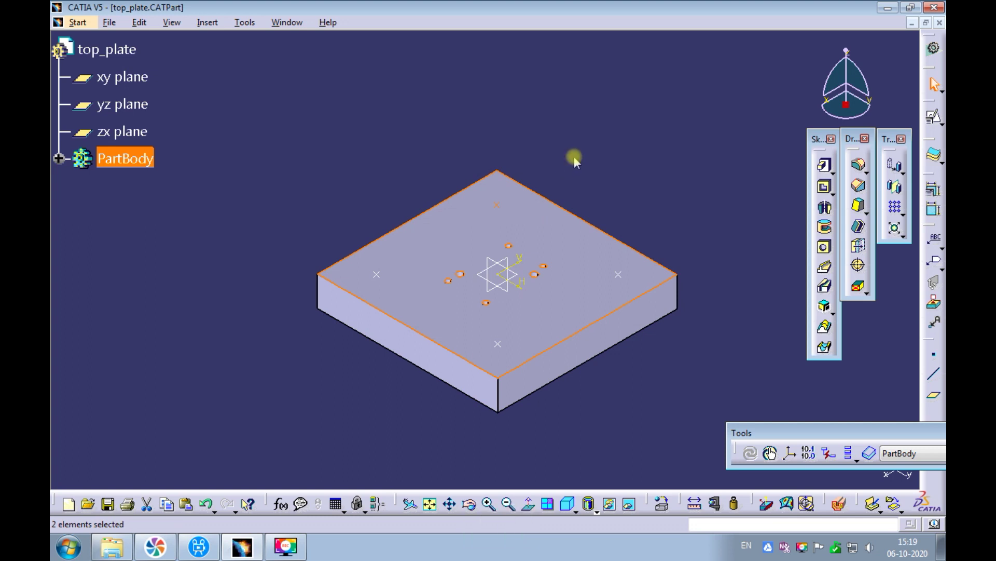
{"action": "left_click", "coordinate": [824, 247]}
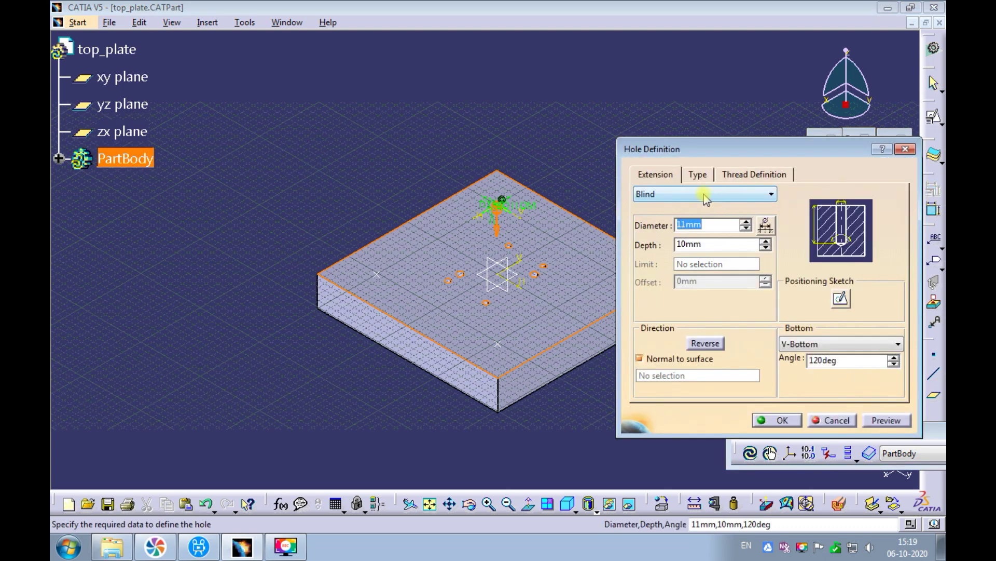
{"action": "left_click", "coordinate": [706, 195]}
{"action": "left_click", "coordinate": [666, 229]}
{"action": "double_click", "coordinate": [698, 224]}
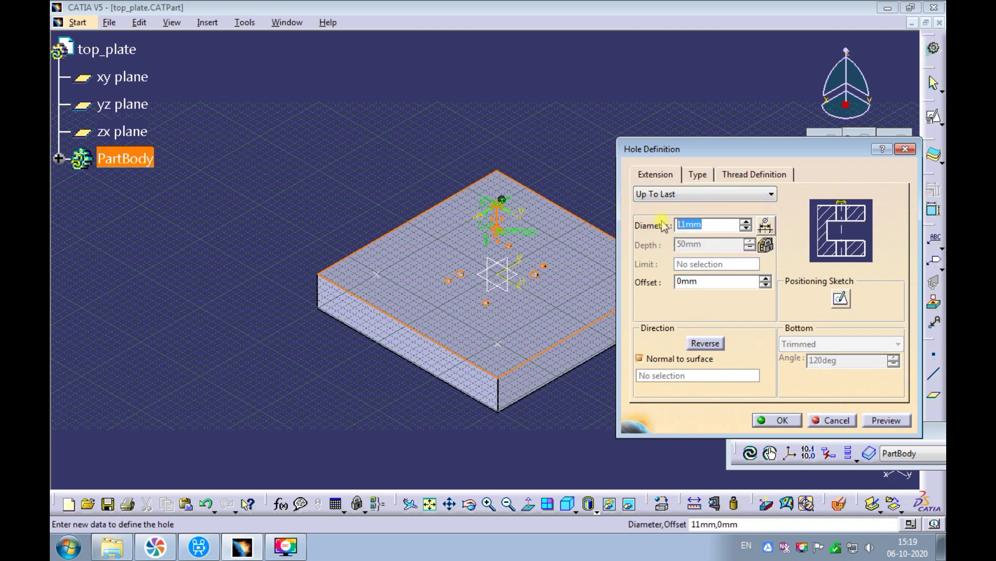
{"action": "type", "text": "16"}
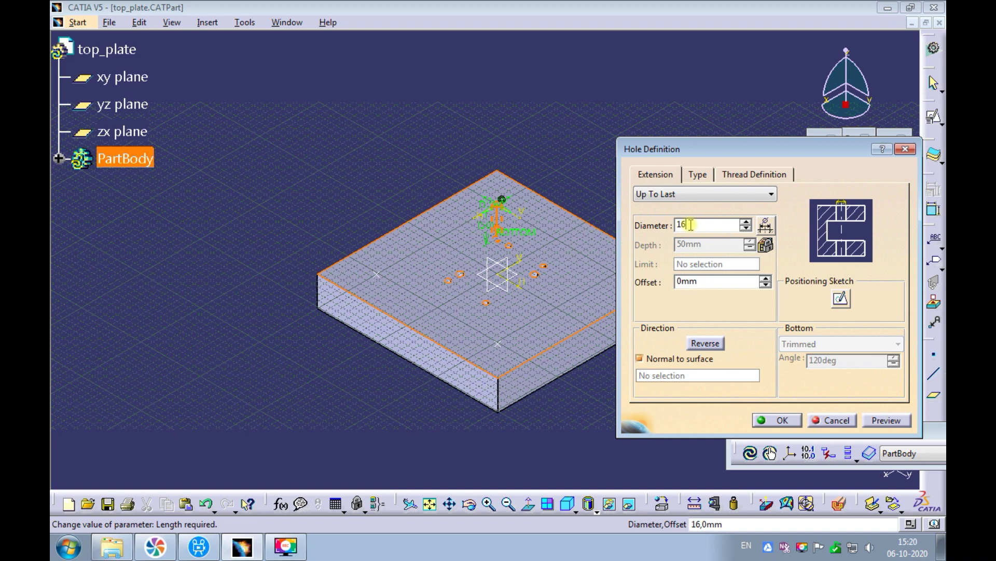
- Make the hole counterbored with no standard, a 26 mm counterbore diameter and 20 mm depth, and create it
{"action": "left_click", "coordinate": [697, 175]}
{"action": "left_click", "coordinate": [673, 193]}
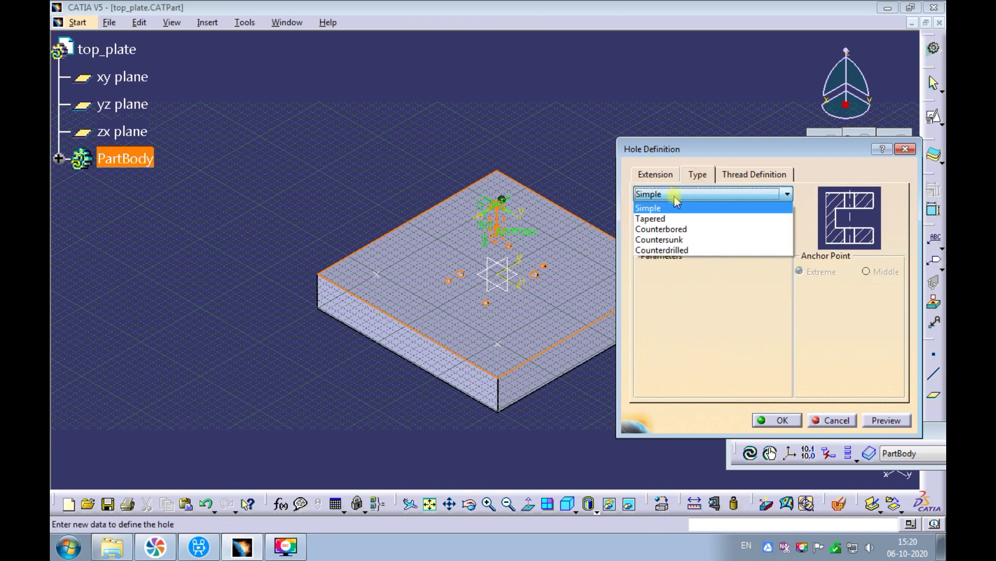
{"action": "left_click", "coordinate": [660, 225]}
{"action": "left_click", "coordinate": [662, 225]}
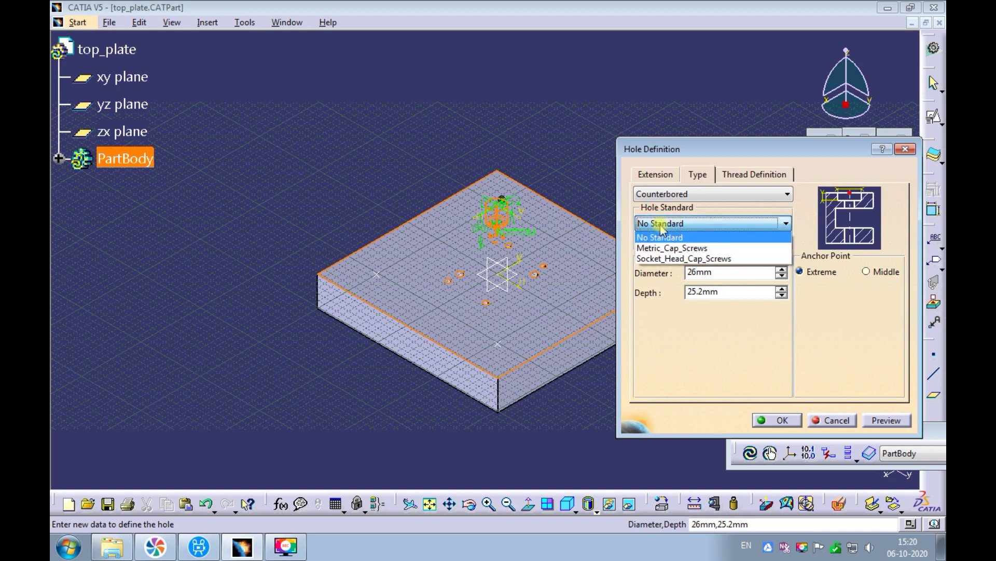
{"action": "left_click", "coordinate": [658, 238]}
{"action": "left_click_drag", "start_coordinate": [737, 292], "coordinate": [688, 295]}
{"action": "type", "text": "20"}
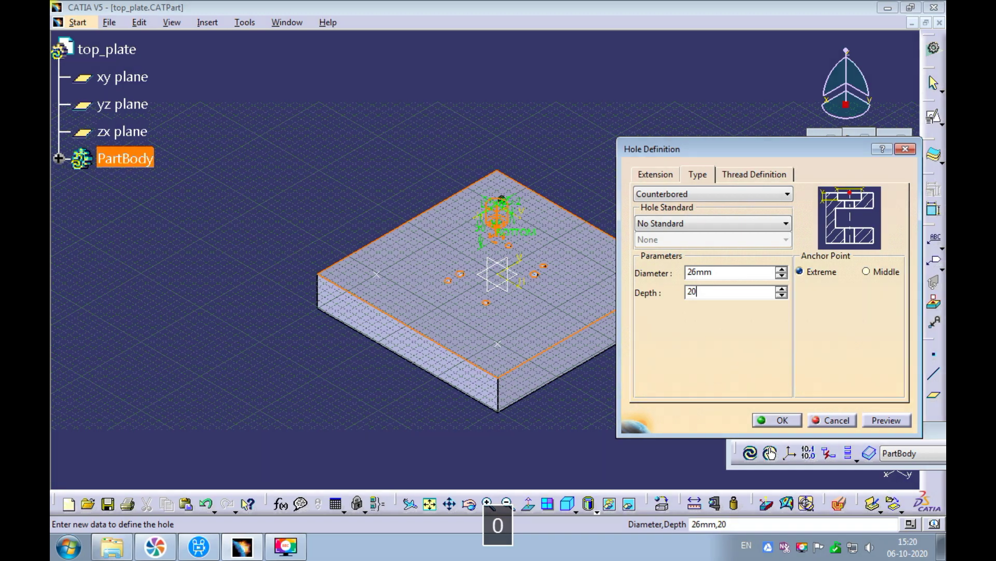
{"action": "left_click", "coordinate": [722, 269]}
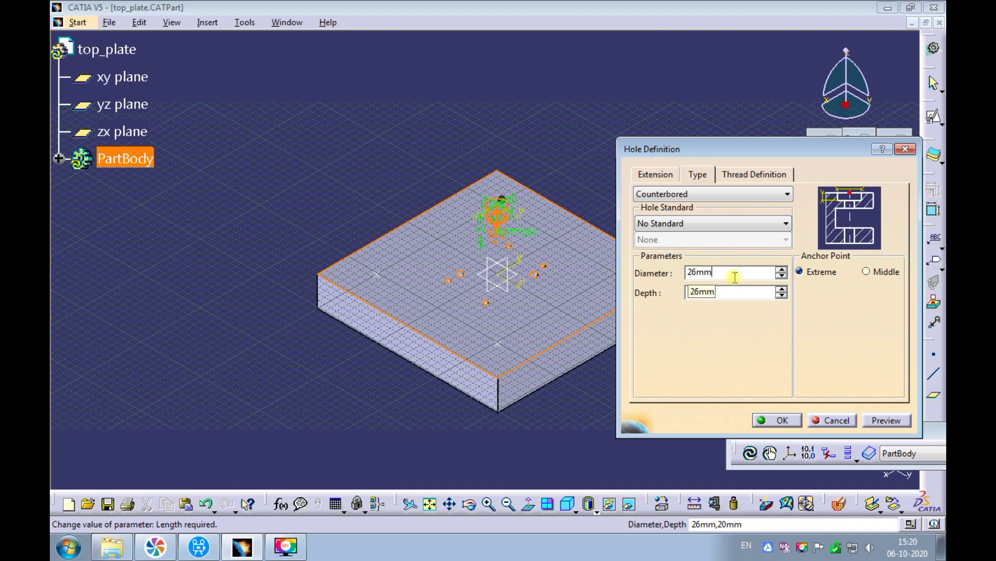
{"action": "left_click", "coordinate": [881, 420]}
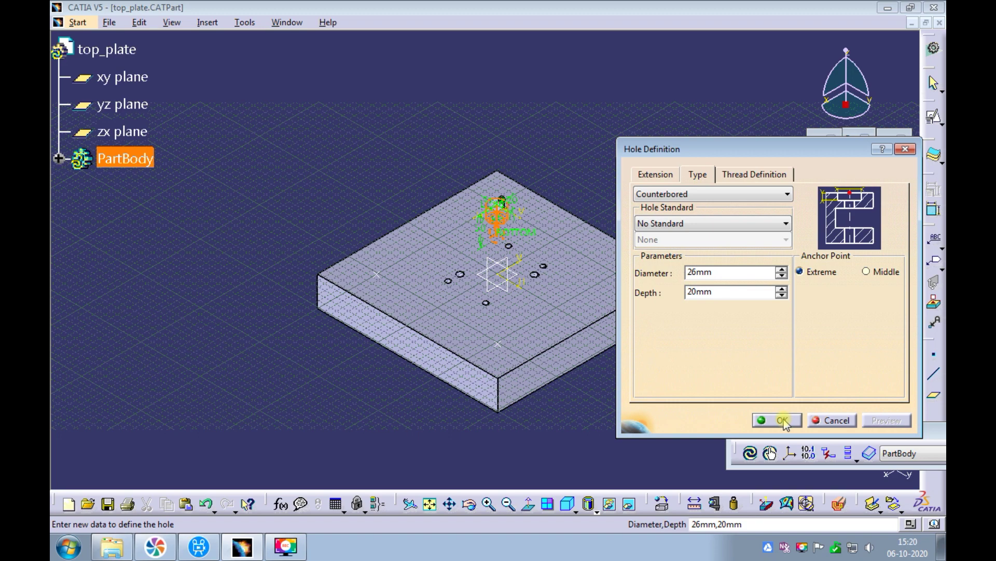
{"action": "left_click", "coordinate": [529, 149]}
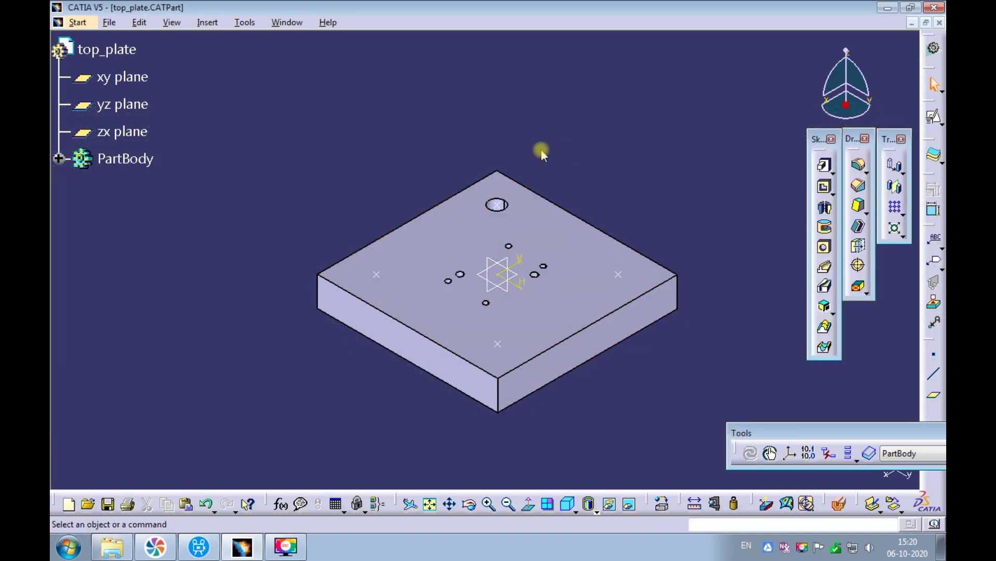
- Repeat the counterbored hole at all four corner sketch points of the top plate with a user pattern
{"action": "middle_click_drag", "start_coordinate": [529, 149], "coordinate": [522, 202]}
{"action": "left_click", "coordinate": [522, 203]}
{"action": "middle_click_drag", "start_coordinate": [507, 138], "coordinate": [440, 258], "text": "ctrl"}
{"action": "left_click", "coordinate": [565, 176]}
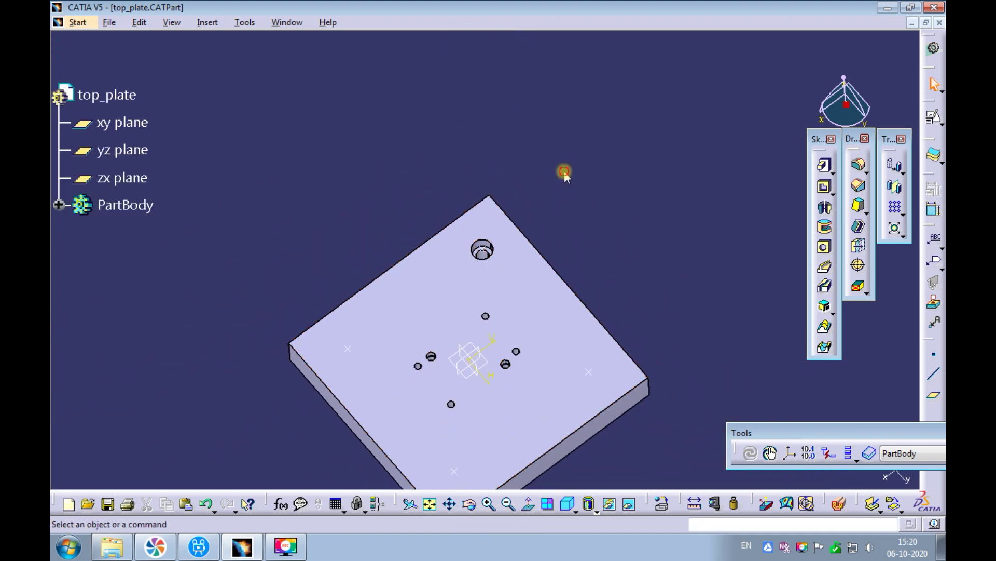
{"action": "middle_click_drag", "start_coordinate": [412, 221], "coordinate": [421, 184], "text": "ctrl"}
{"action": "middle_click_drag", "start_coordinate": [376, 141], "coordinate": [136, 210], "text": "ctrl"}
{"action": "left_click", "coordinate": [60, 206]}
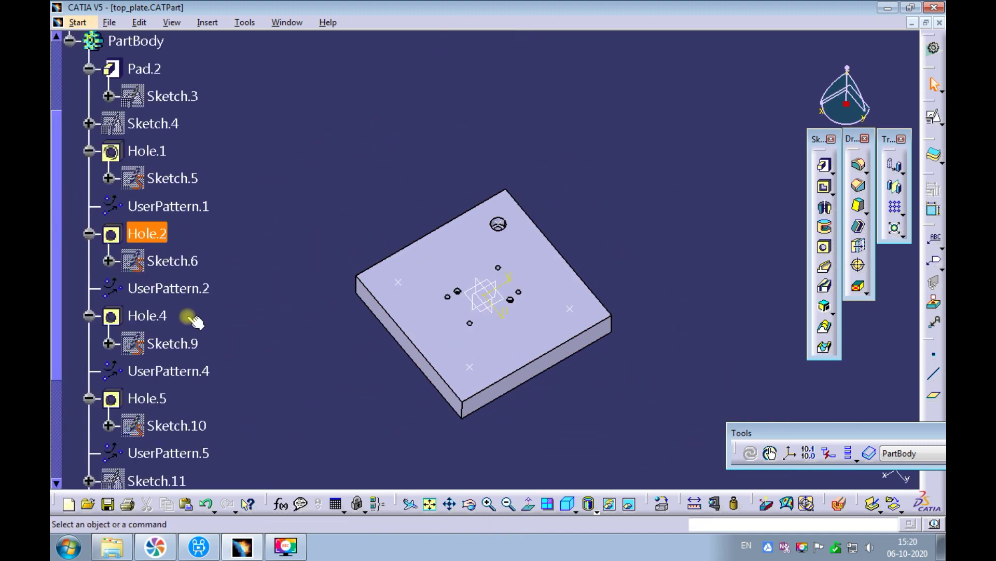
{"action": "left_click", "coordinate": [57, 456]}
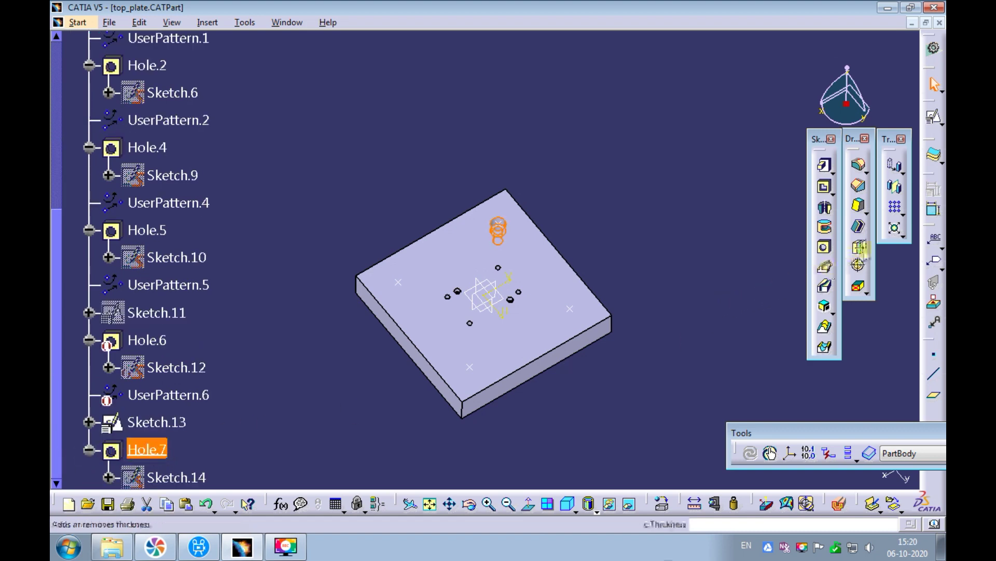
{"action": "left_click", "coordinate": [570, 308]}
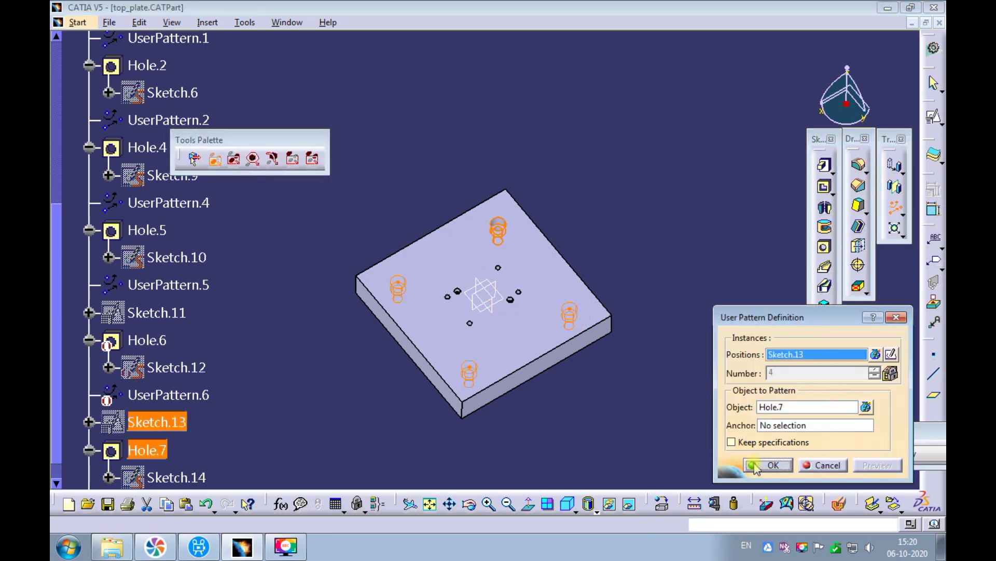
{"action": "key", "text": "Return"}
{"action": "left_click", "coordinate": [619, 413]}
- Return to the punch assembly and measure the distance between the axes of a top plate corner hole and the nearby stripper plate hole
{"action": "middle_click_drag", "start_coordinate": [619, 407], "coordinate": [506, 158], "text": "ctrl"}
{"action": "left_click", "coordinate": [285, 22]}
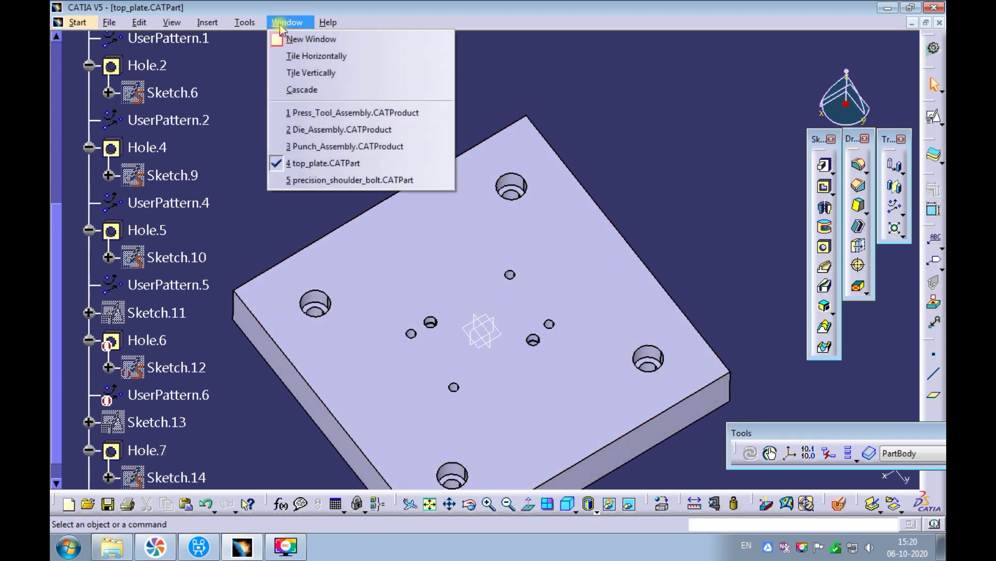
{"action": "left_click", "coordinate": [329, 145]}
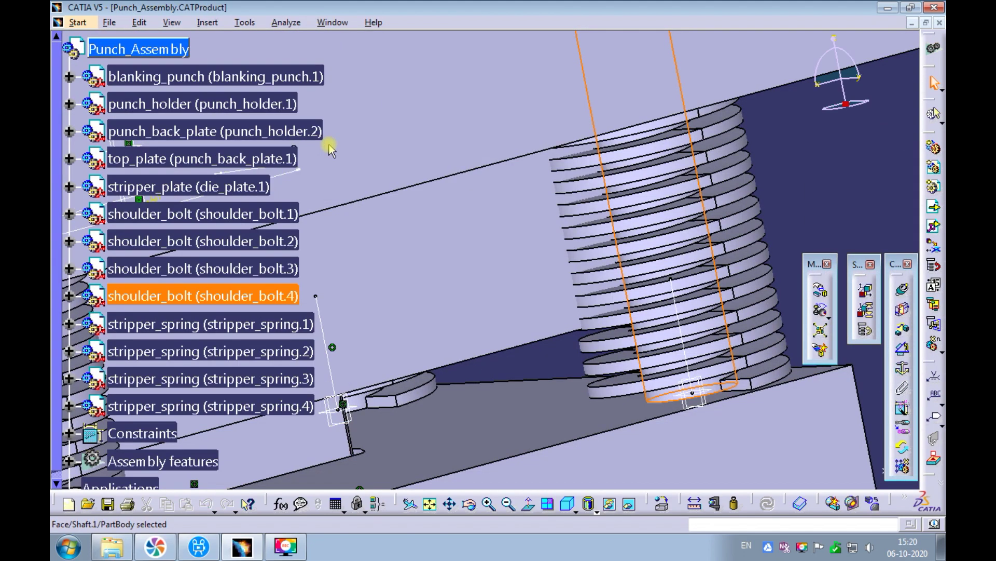
{"action": "middle_click_drag", "start_coordinate": [531, 96], "coordinate": [456, 418], "text": "ctrl"}
{"action": "left_click", "coordinate": [568, 503]}
{"action": "middle_click_drag", "start_coordinate": [542, 374], "coordinate": [519, 200]}
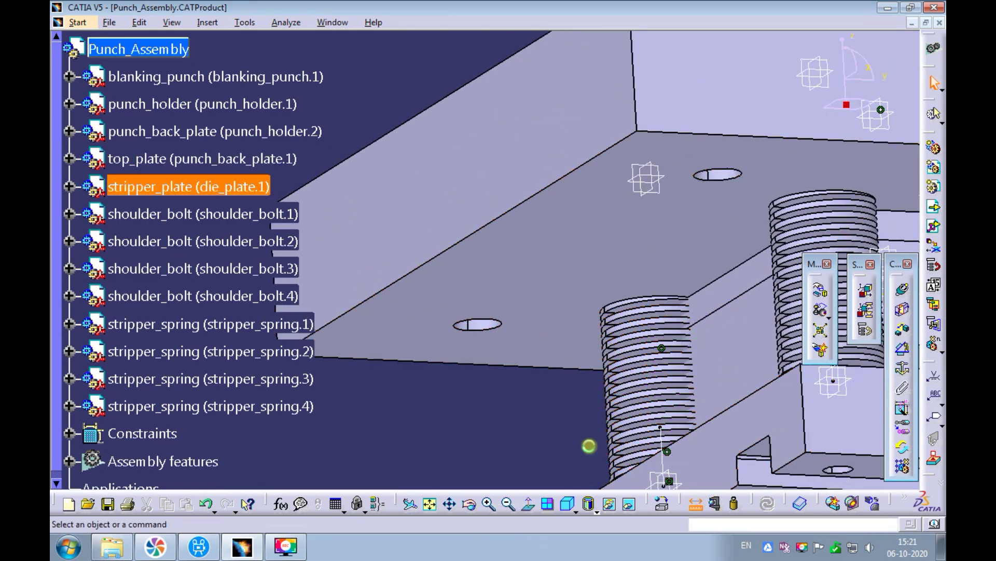
{"action": "left_click", "coordinate": [820, 289]}
{"action": "middle_click_drag", "start_coordinate": [462, 357], "coordinate": [577, 314], "text": "ctrl"}
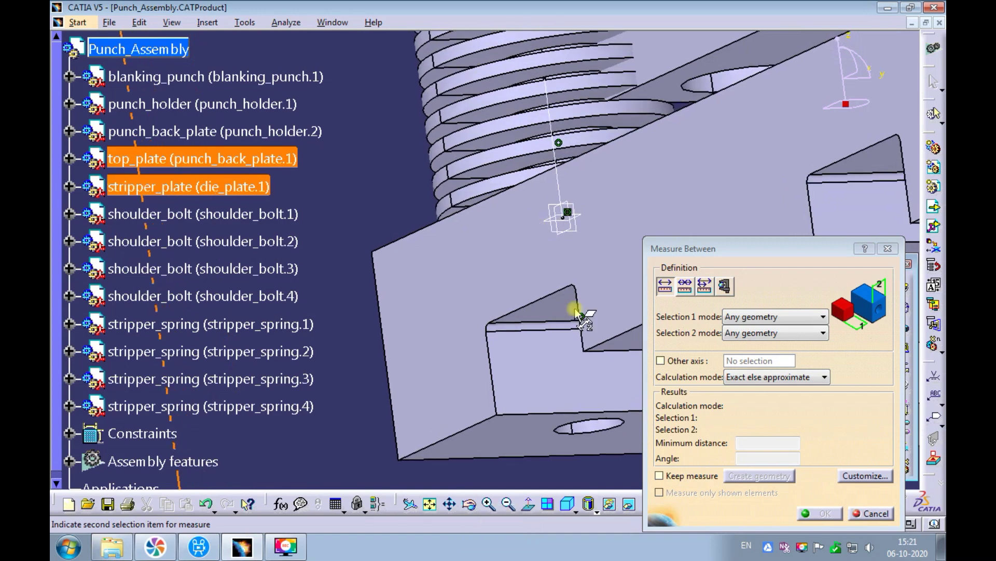
{"action": "left_click", "coordinate": [590, 422]}
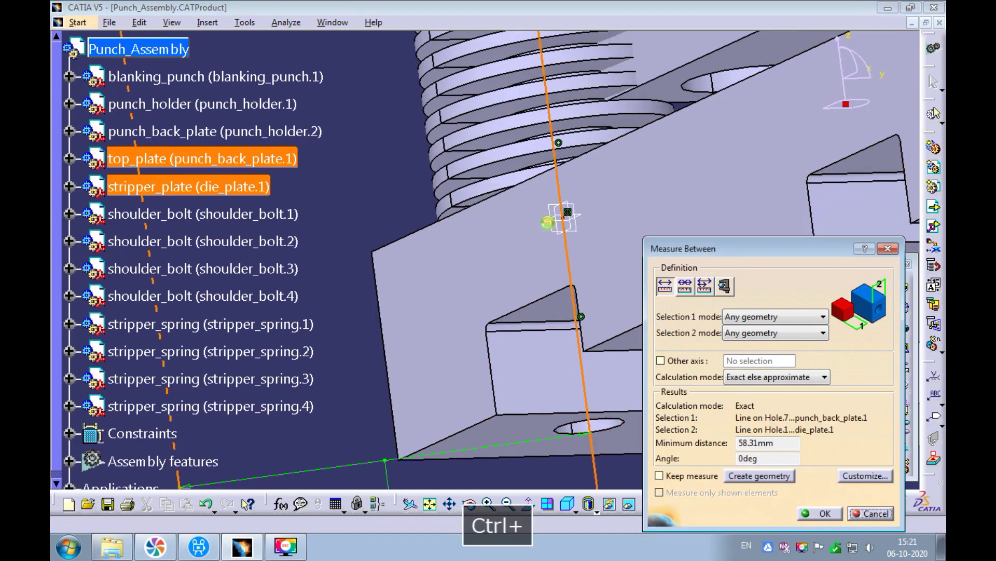
{"action": "middle_click_drag", "start_coordinate": [498, 365], "coordinate": [644, 322], "text": "ctrl"}
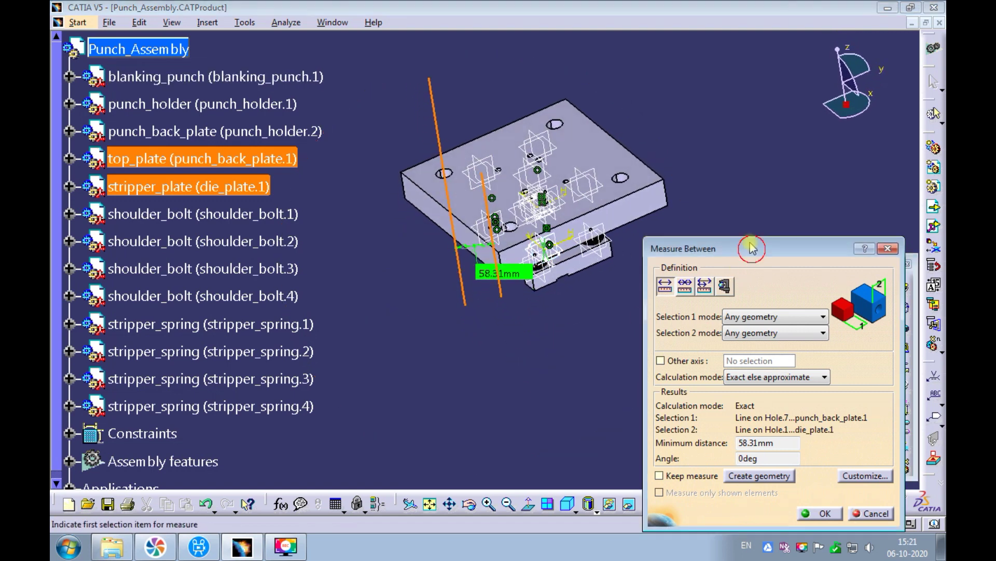
- Customize the measurement to display distance components in both 3D and the panel, and read the X and Y offsets between the hole axes
{"action": "left_click_drag", "start_coordinate": [752, 249], "coordinate": [750, 198]}
{"action": "left_click", "coordinate": [851, 426]}
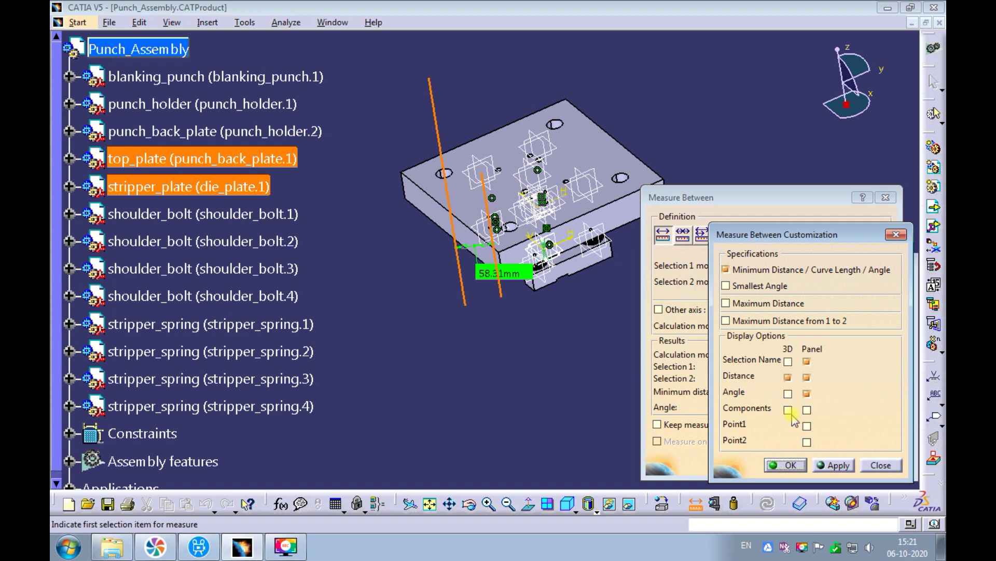
{"action": "left_click", "coordinate": [833, 465]}
{"action": "left_click", "coordinate": [781, 466]}
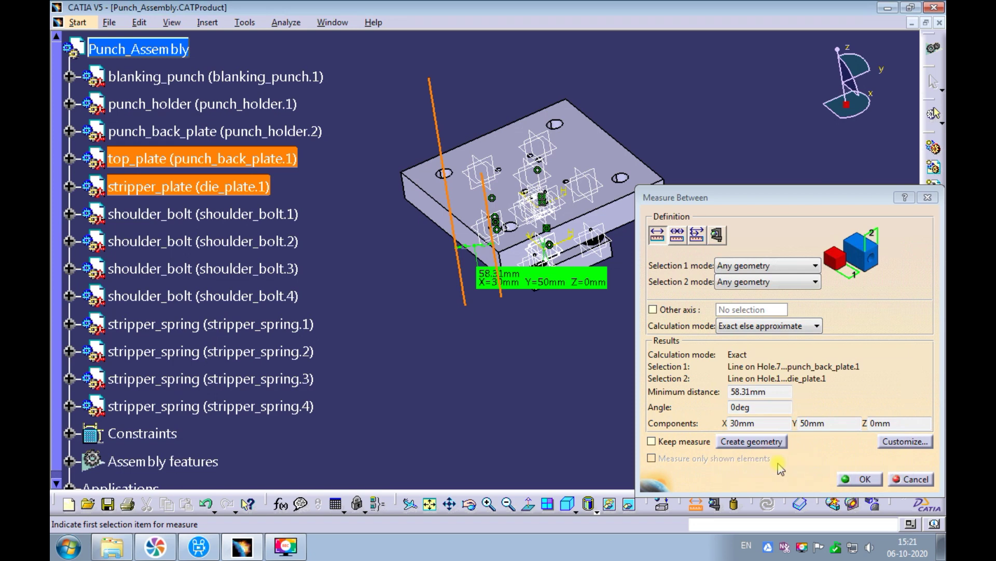
{"action": "left_click_drag", "start_coordinate": [761, 423], "coordinate": [732, 424]}
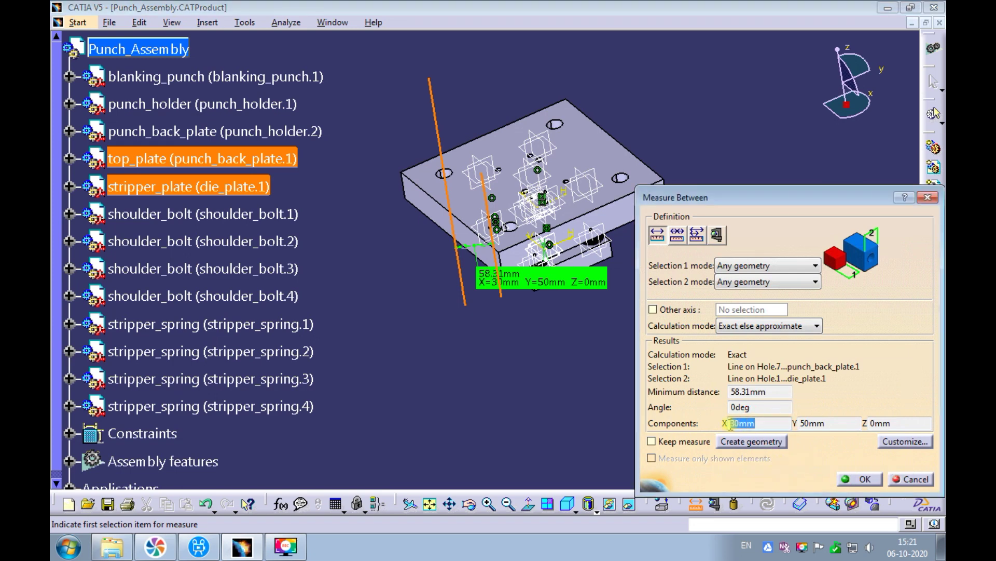
{"action": "middle_click_drag", "start_coordinate": [418, 293], "coordinate": [477, 343]}
{"action": "left_click_drag", "start_coordinate": [828, 422], "coordinate": [800, 422]}
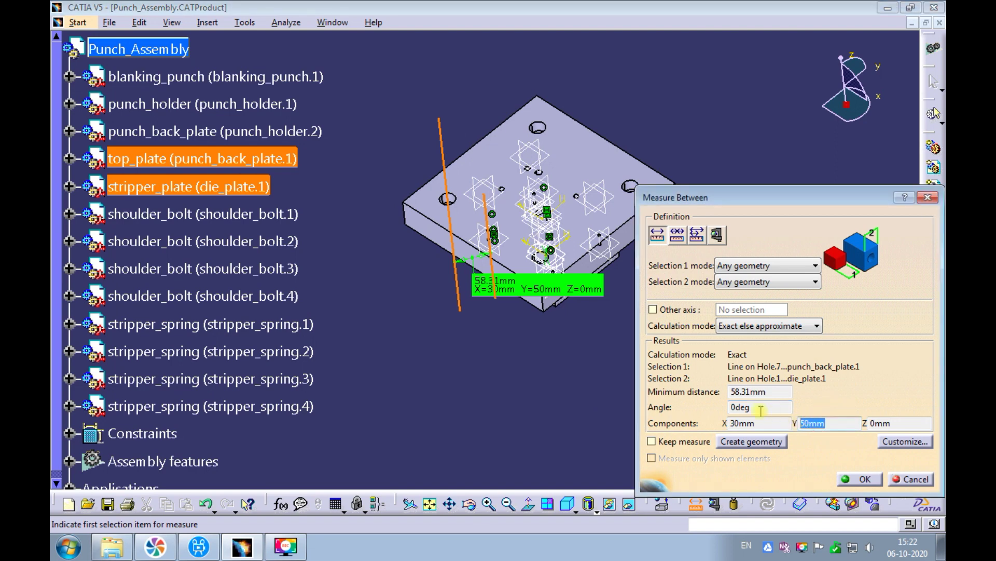
- Note the offsets "x 30" and "y 50" in a new Notepad document, then return to CATIA and cancel the measurement
{"action": "left_click", "coordinate": [67, 547]}
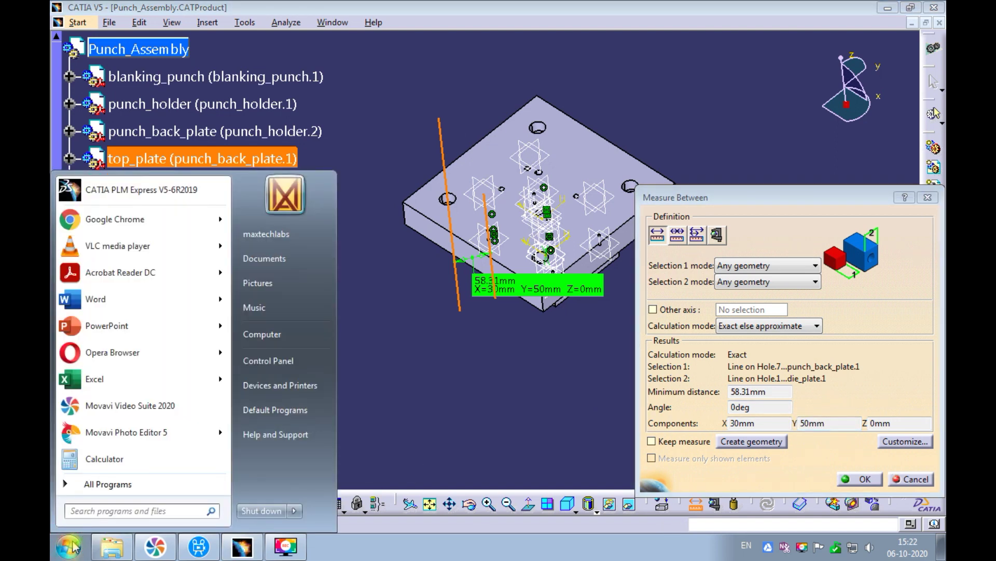
{"action": "type", "text": "notepad"}
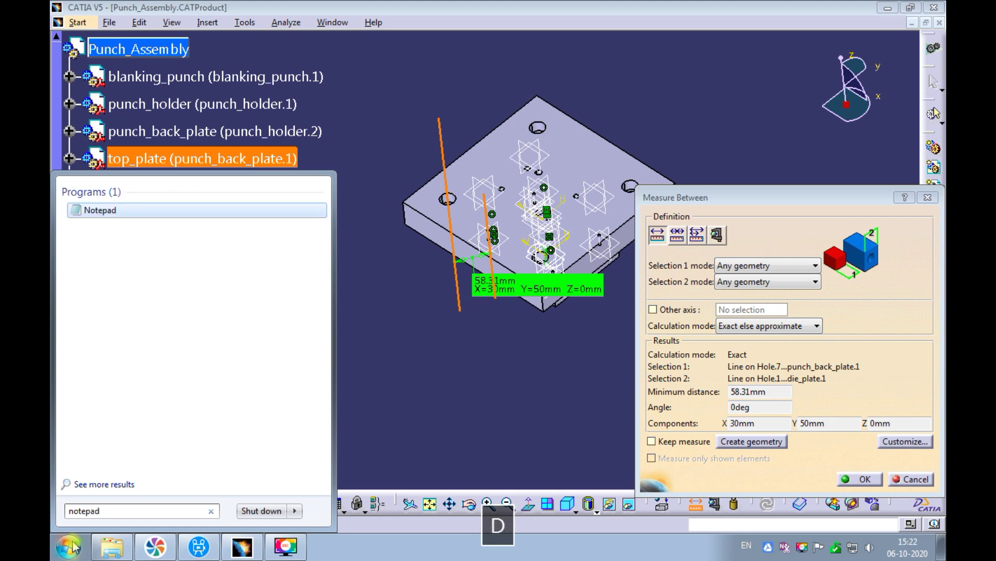
{"action": "key", "text": "Return"}
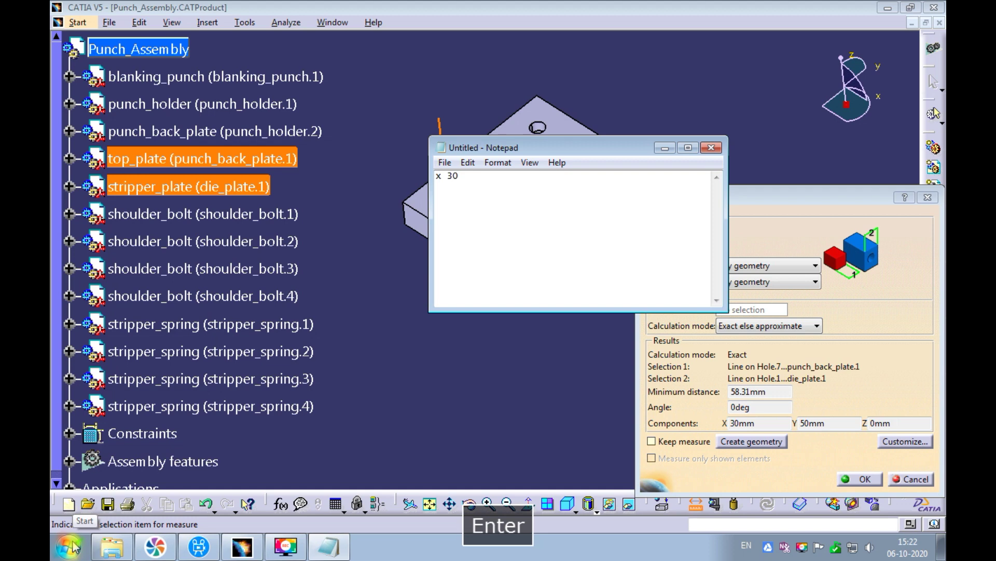
{"action": "type", "text": "y 50"}
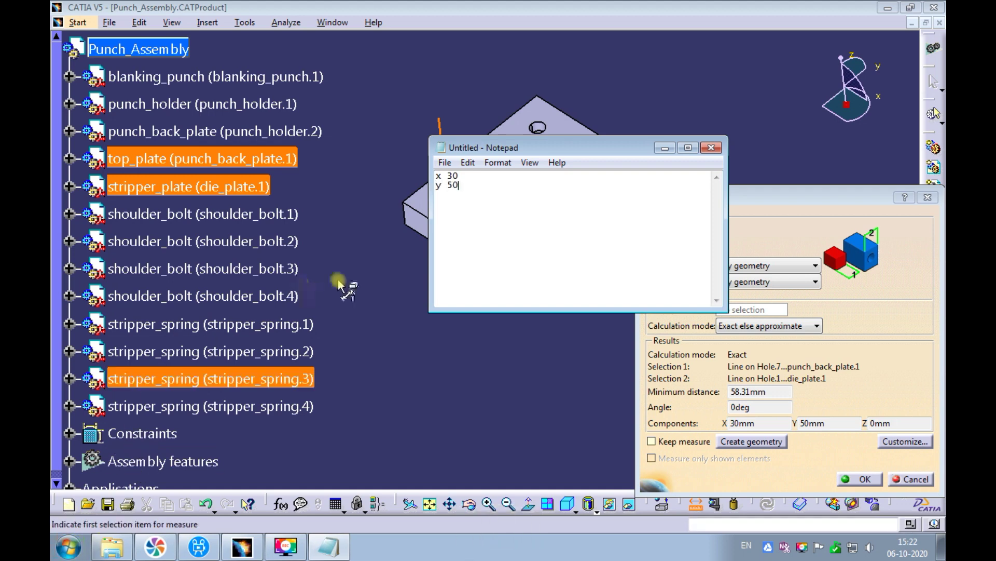
{"action": "left_click", "coordinate": [731, 382]}
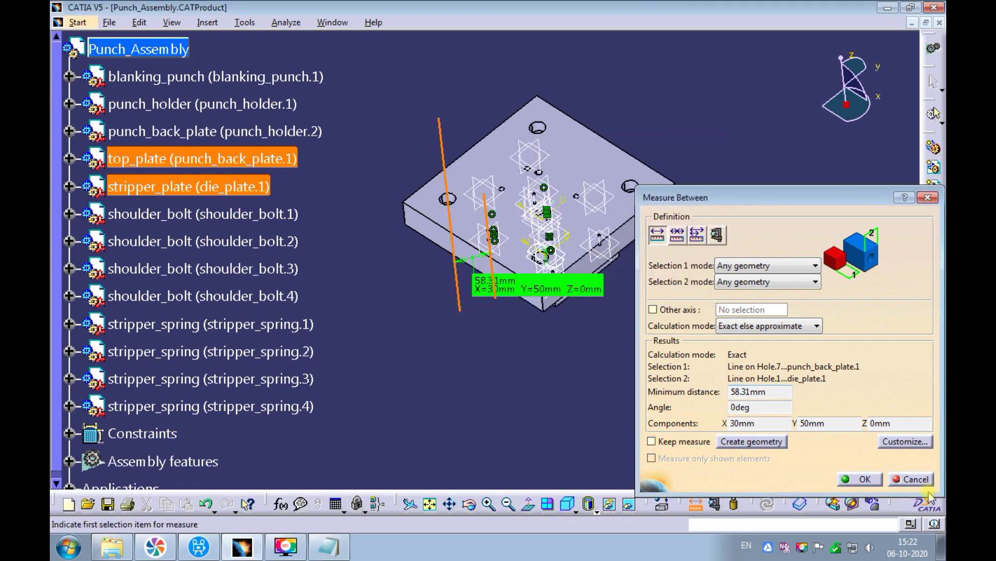
{"action": "left_click", "coordinate": [912, 479]}
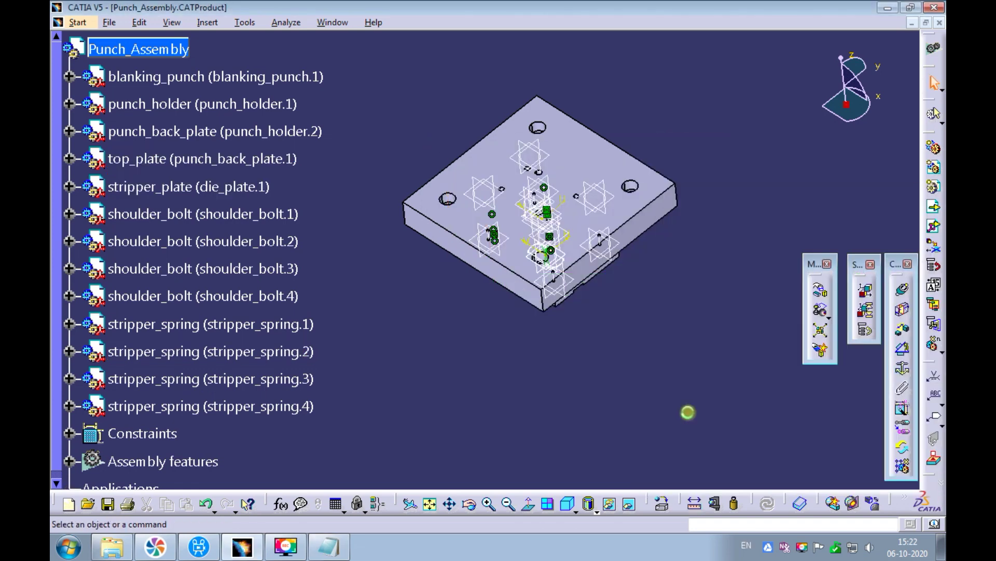
- Switch to the top plate part and open Sketch.13, which positions the counterbored corner holes, for editing
{"action": "left_click", "coordinate": [332, 22]}
{"action": "left_click", "coordinate": [354, 164]}
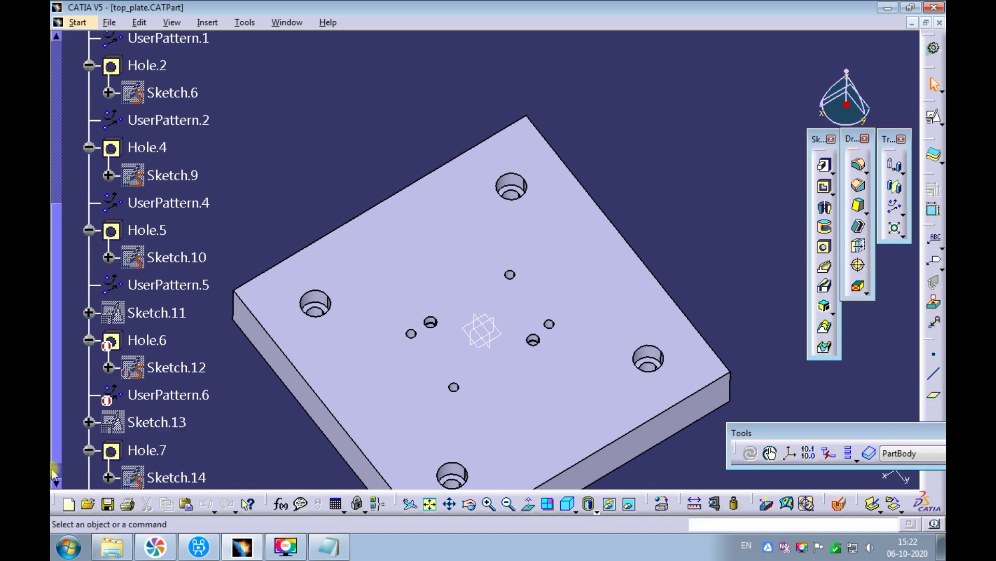
{"action": "left_click", "coordinate": [55, 475]}
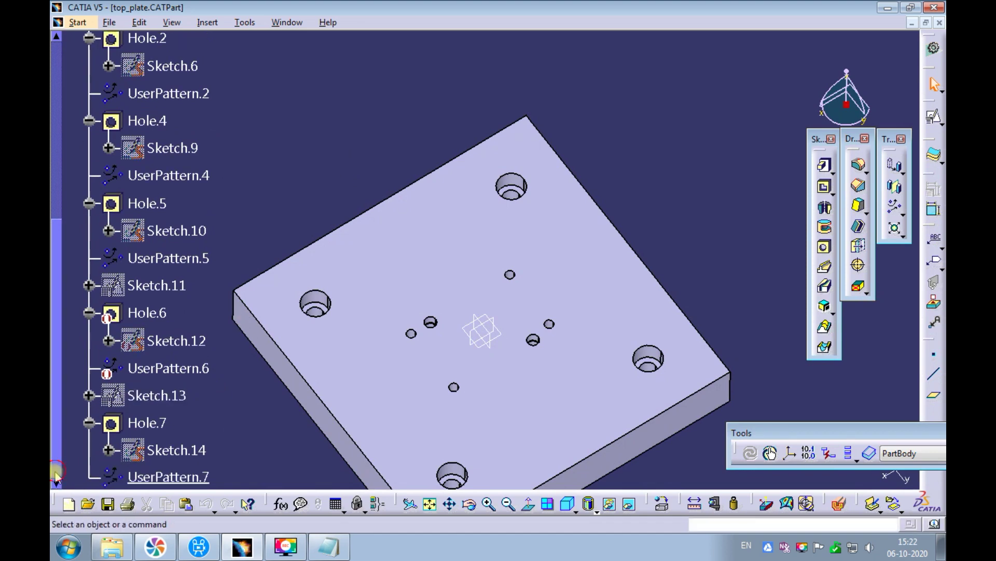
{"action": "right_click", "coordinate": [174, 404]}
{"action": "mouse_move", "coordinate": [193, 388]}
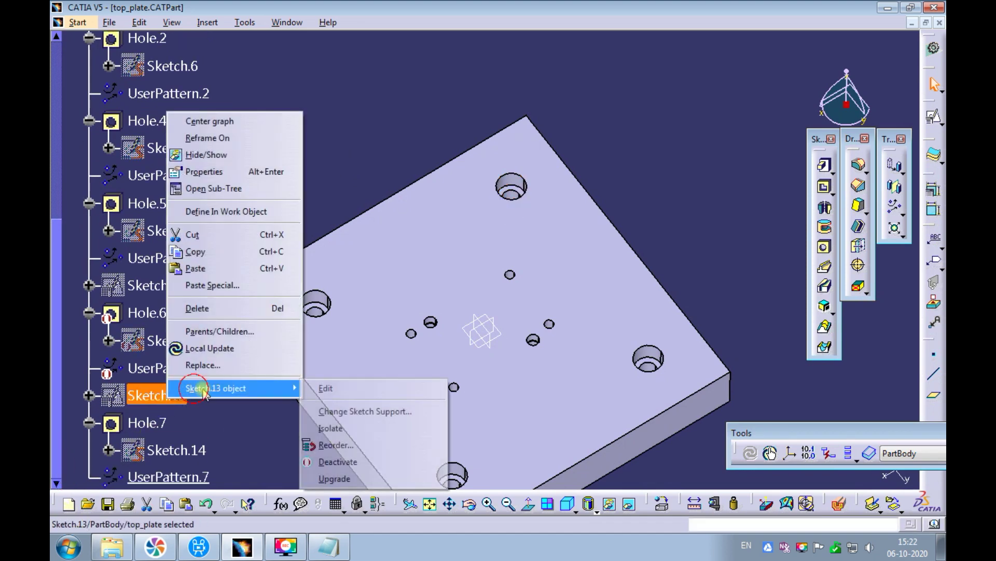
{"action": "left_click", "coordinate": [323, 390]}
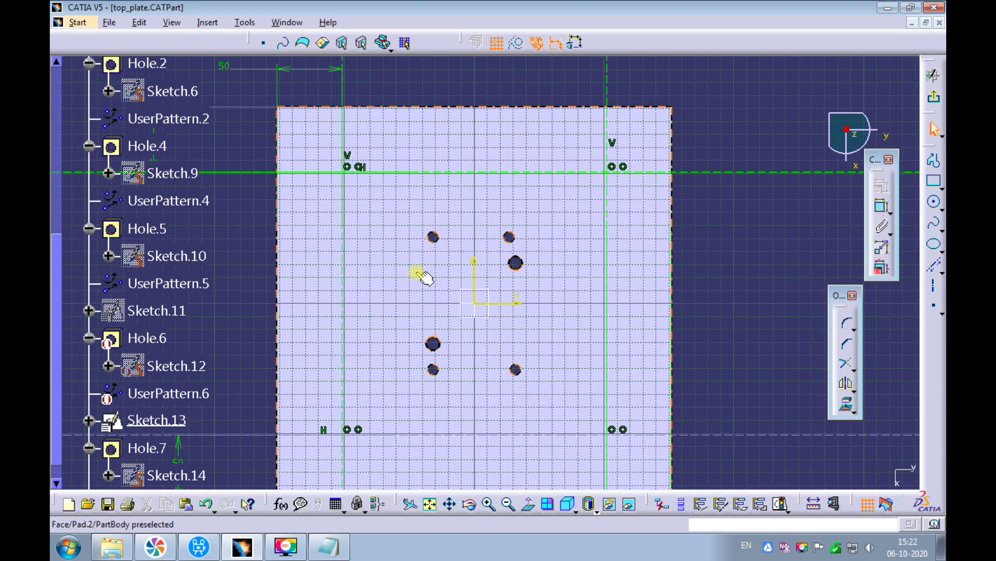
{"action": "mouse_move", "coordinate": [445, 189]}
{"action": "middle_mouse_down", "text": "ctrl"}
{"action": "mouse_move", "coordinate": [325, 243]}
{"action": "mouse_move", "coordinate": [362, 235]}
{"action": "middle_mouse_up", "text": "ctrl"}
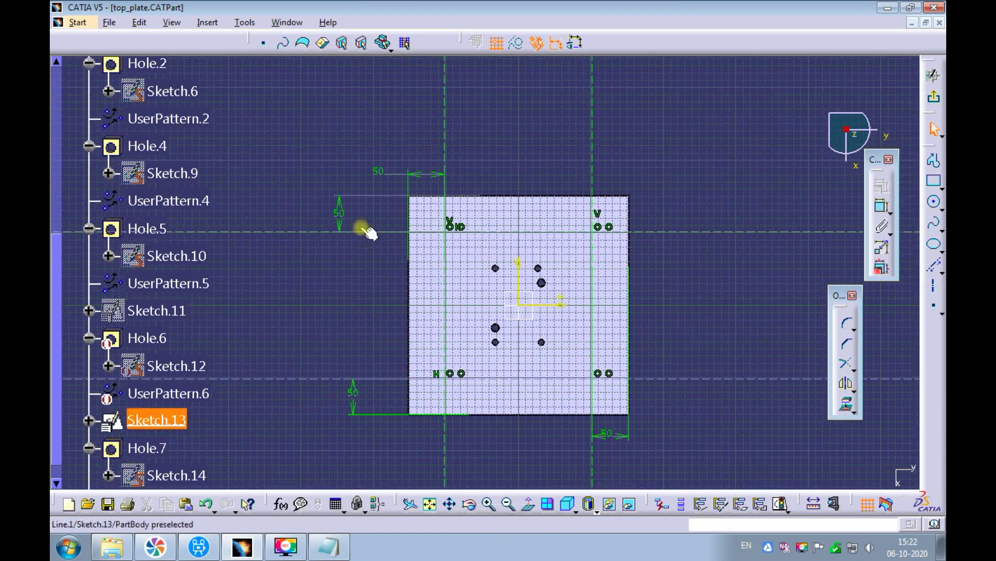
- Consult the noted offsets and set the upper hole row's distance from the plate's top edge to 50+30 mm
{"action": "left_click", "coordinate": [328, 546]}
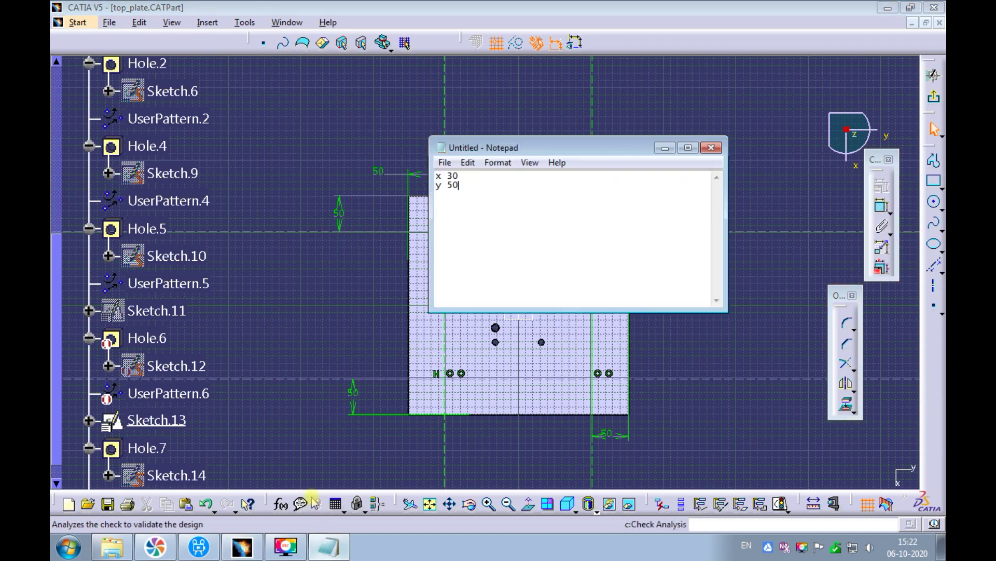
{"action": "left_click", "coordinate": [661, 150]}
{"action": "double_click", "coordinate": [339, 214]}
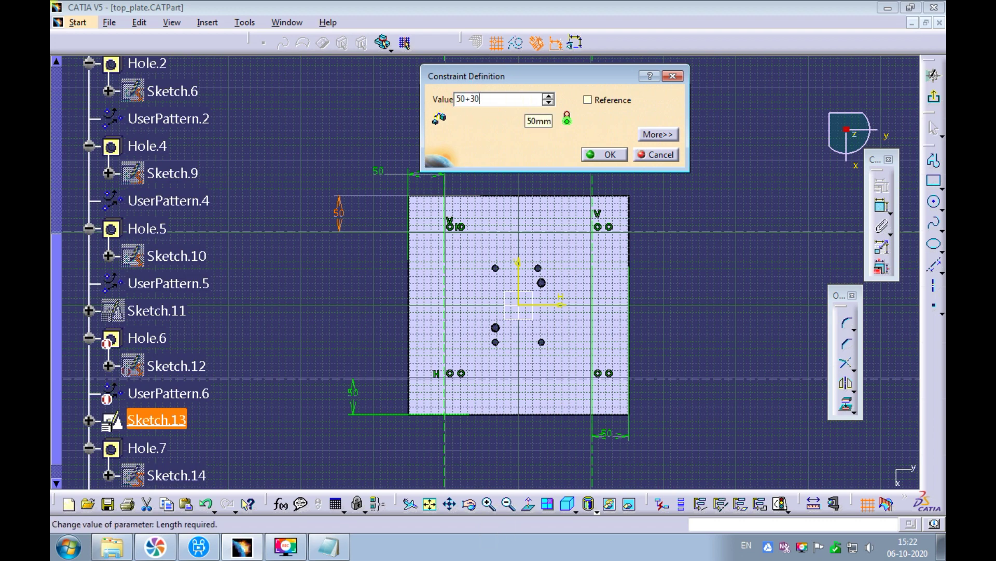
{"action": "type", "text": "50+30"}
{"action": "key", "text": "Return"}
- Recheck the noted offsets and set the left hole column's distance from the plate's left edge to 50+50 mm
{"action": "double_click", "coordinate": [378, 171]}
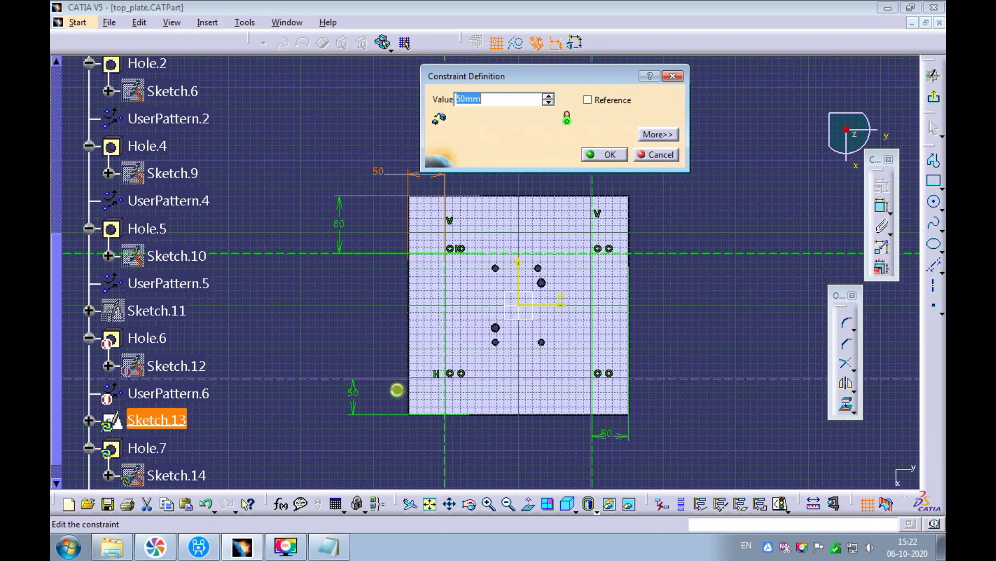
{"action": "left_click", "coordinate": [324, 551]}
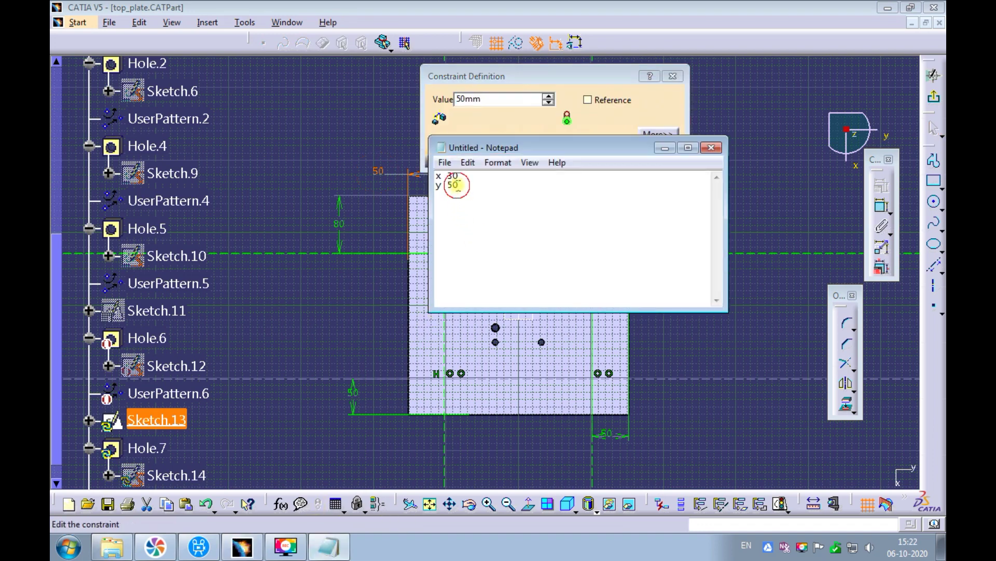
{"action": "left_click", "coordinate": [661, 156]}
{"action": "left_click_drag", "start_coordinate": [466, 99], "coordinate": [536, 96]}
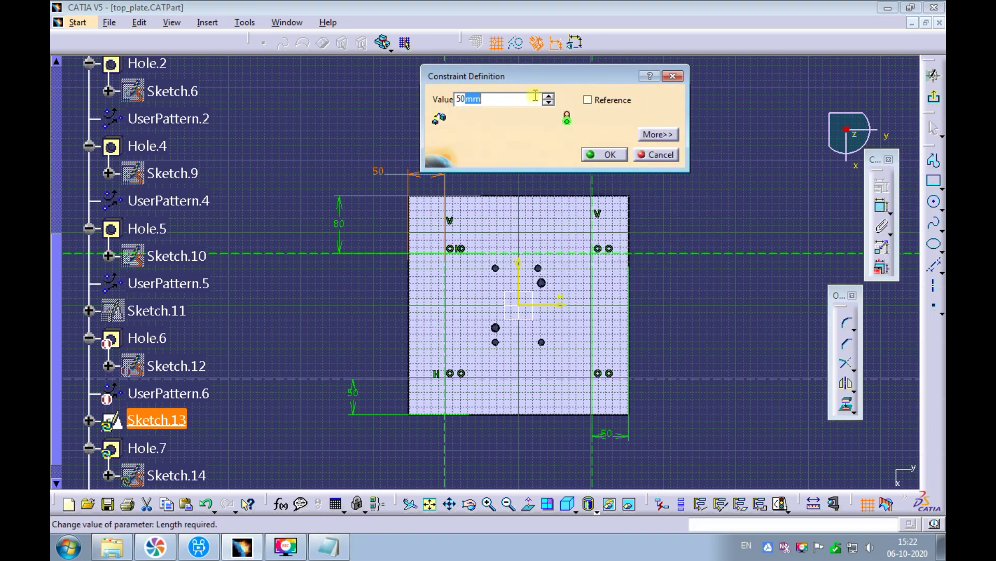
{"action": "type", "text": "+50"}
{"action": "key", "text": "Return"}
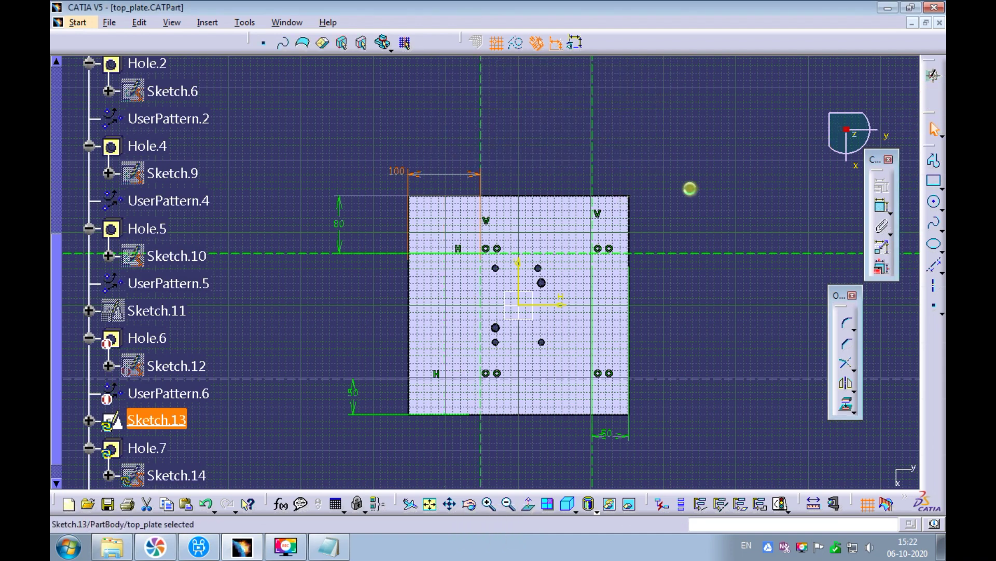
- Leave the sketch, return to the punch assembly and inspect the moved top plate holes in isometric view
{"action": "left_click", "coordinate": [568, 504]}
{"action": "left_click", "coordinate": [285, 26]}
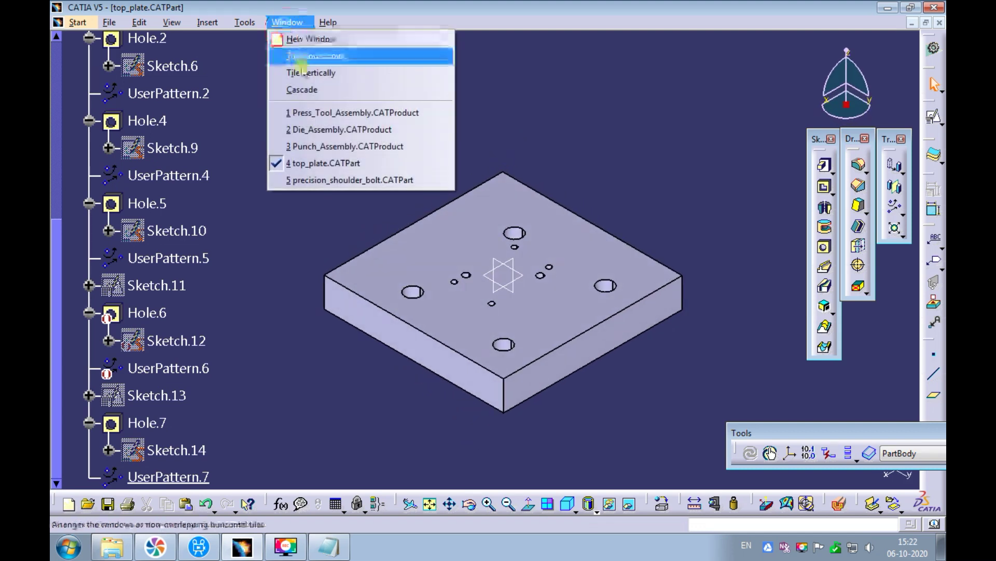
{"action": "left_click", "coordinate": [309, 146]}
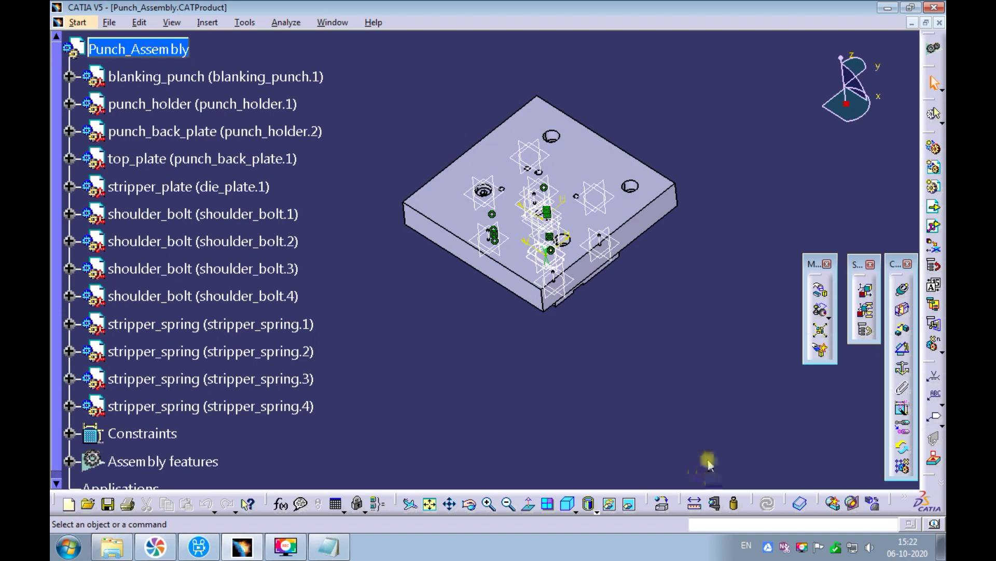
{"action": "middle_click_drag", "start_coordinate": [493, 290], "coordinate": [486, 327], "text": "ctrl"}
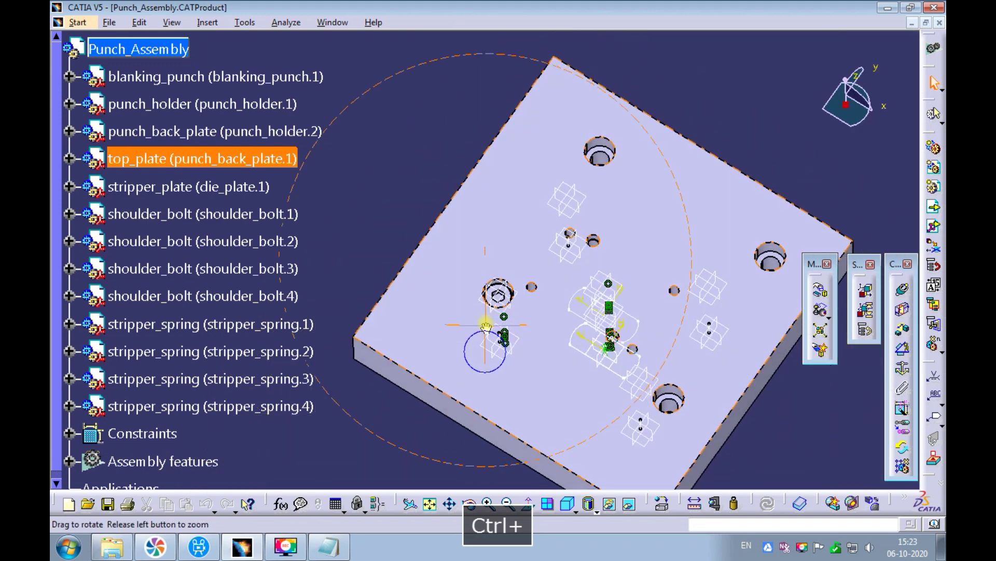
{"action": "left_click", "coordinate": [568, 503]}
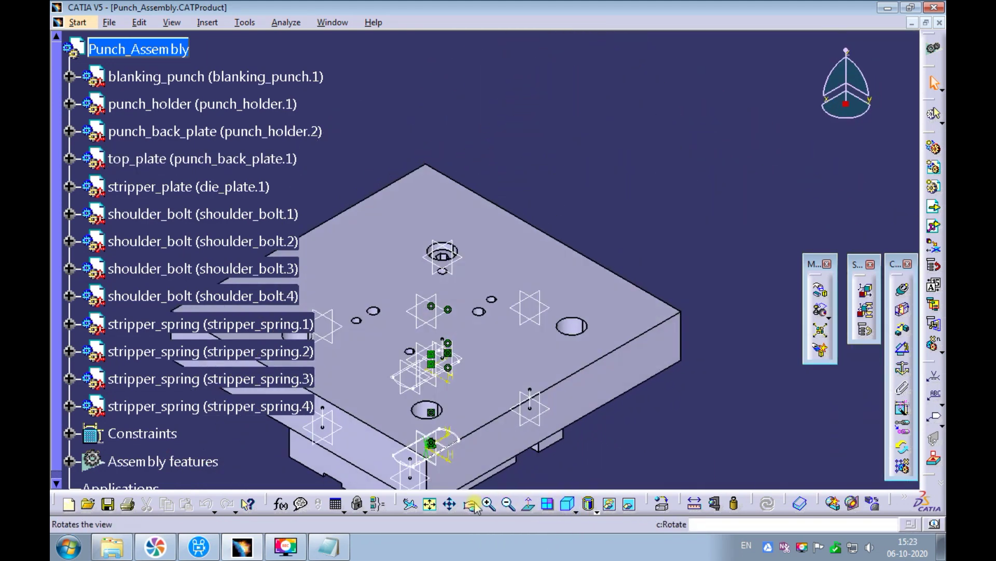
{"action": "left_click", "coordinate": [430, 504]}
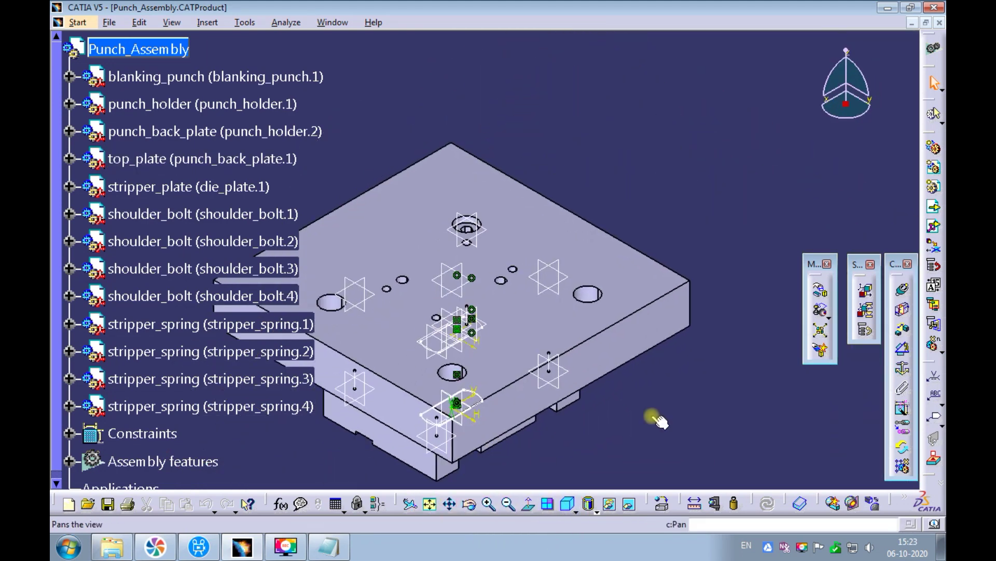
- Section the punch assembly normal to X with a volume cut, inspect the shoulder bolt hole alignment, and close the section
{"action": "left_click", "coordinate": [846, 498]}
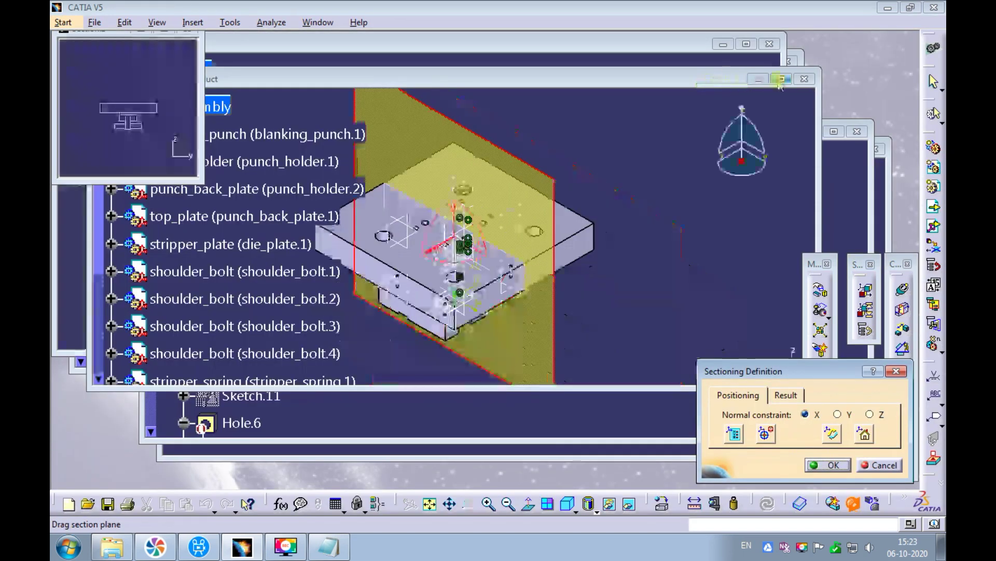
{"action": "left_click", "coordinate": [782, 79]}
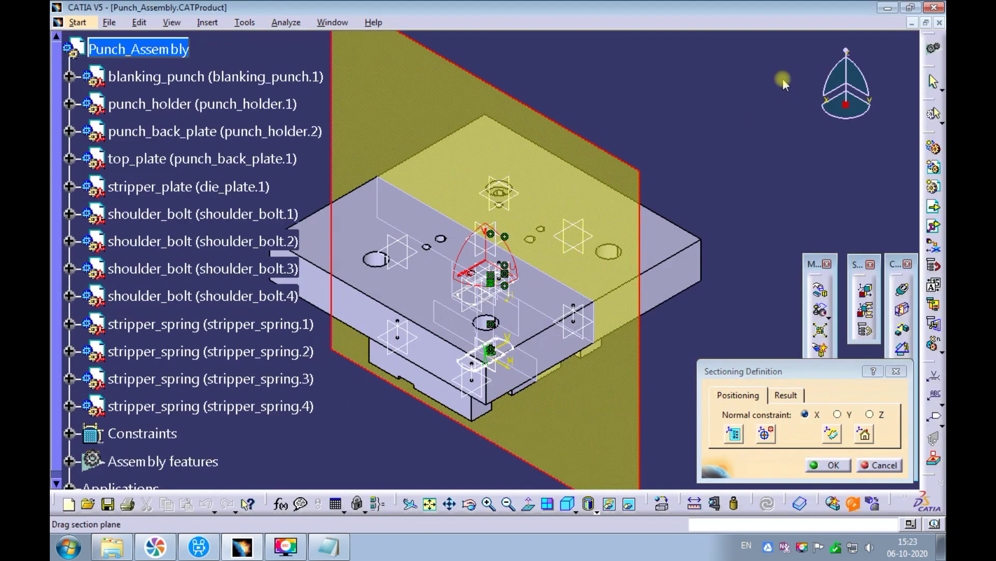
{"action": "left_click", "coordinate": [782, 396]}
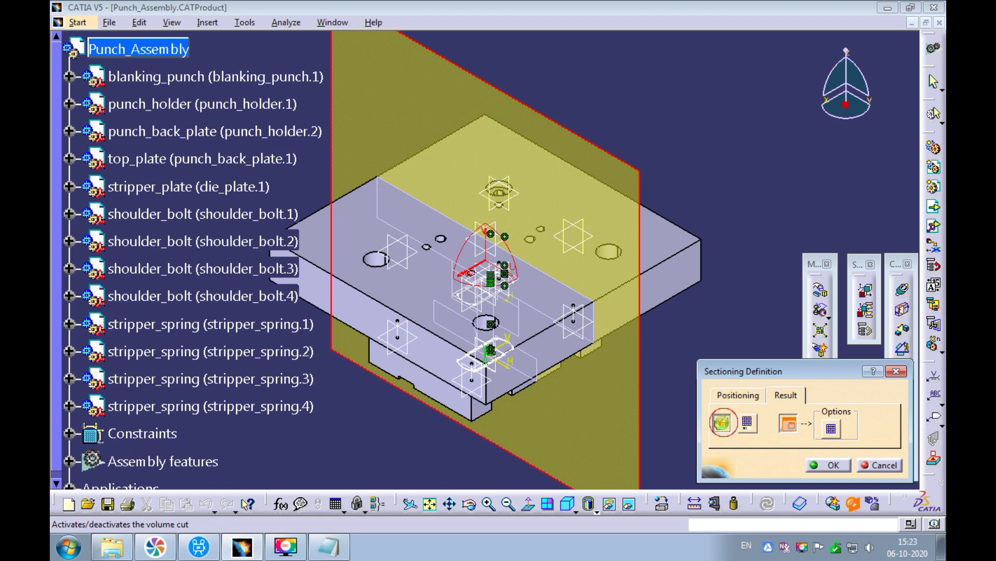
{"action": "left_click", "coordinate": [721, 423]}
{"action": "left_click_drag", "start_coordinate": [570, 218], "coordinate": [621, 190]}
{"action": "middle_click_drag", "start_coordinate": [500, 207], "coordinate": [416, 262], "text": "ctrl"}
{"action": "left_click", "coordinate": [864, 466]}
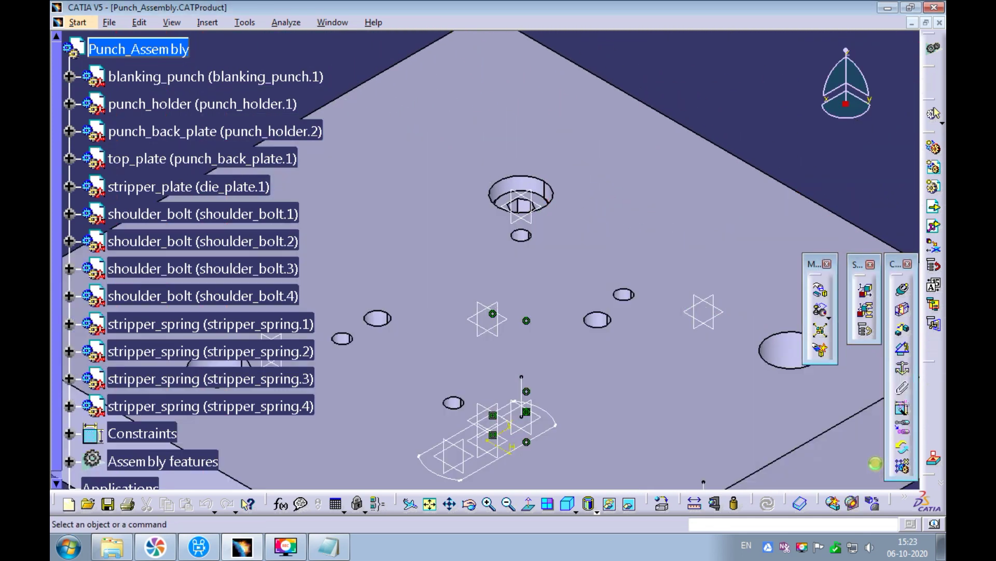
- In the top plate's hole position sketch, set the right hole column's distance from the right edge to 100 mm and the lower row's bottom-edge distance to 80 mm
{"action": "left_click", "coordinate": [333, 22]}
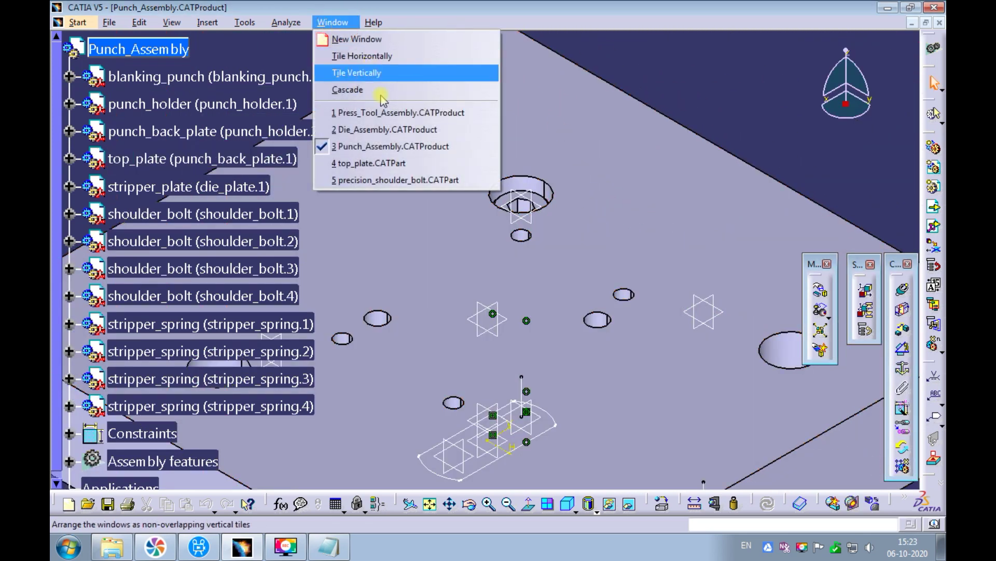
{"action": "left_click", "coordinate": [373, 163]}
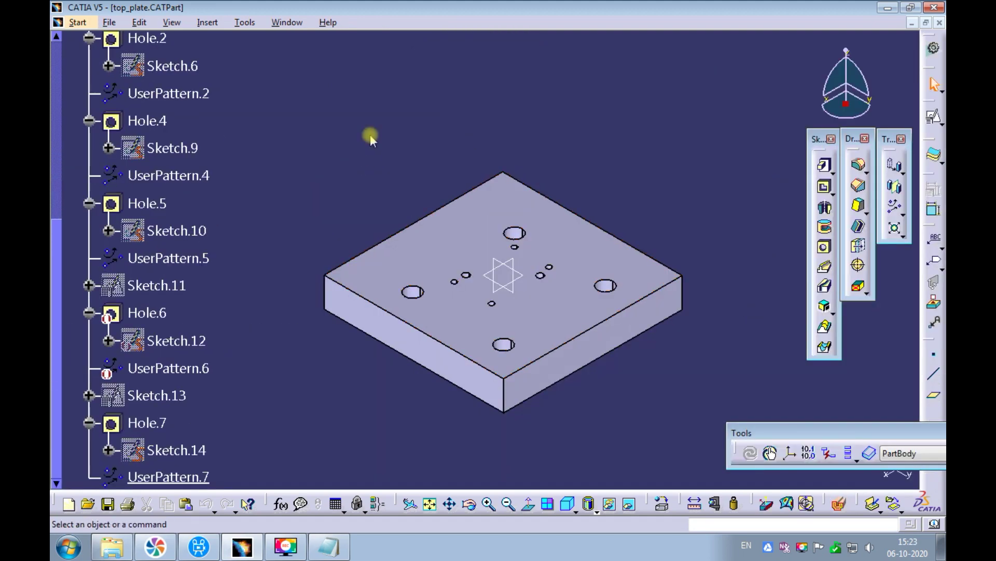
{"action": "right_click", "coordinate": [171, 395]}
{"action": "left_click", "coordinate": [321, 387]}
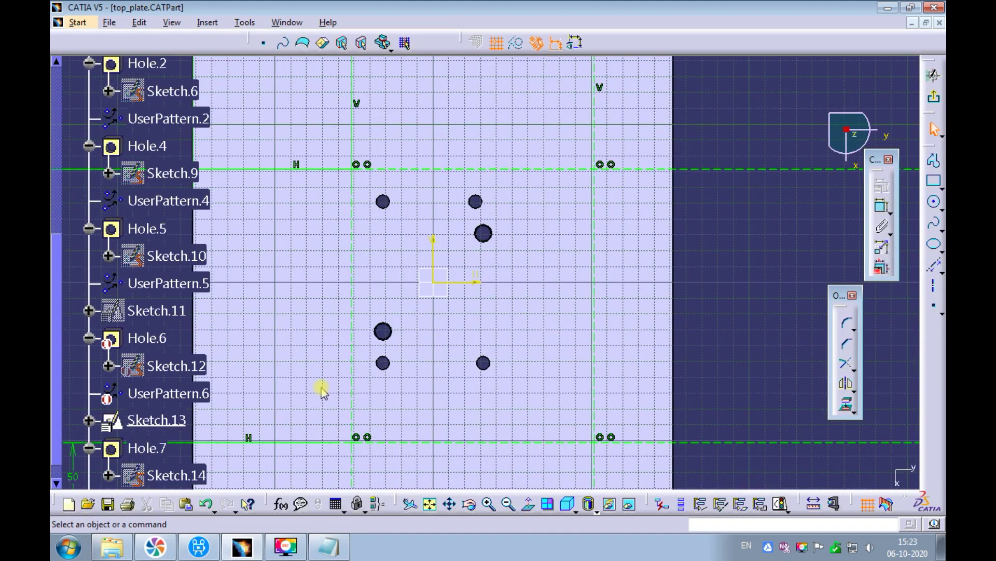
{"action": "mouse_move", "coordinate": [322, 389]}
{"action": "middle_mouse_down", "text": "ctrl"}
{"action": "mouse_move", "coordinate": [407, 269]}
{"action": "mouse_move", "coordinate": [400, 276]}
{"action": "mouse_move", "coordinate": [379, 134]}
{"action": "mouse_move", "coordinate": [633, 389]}
{"action": "middle_mouse_up", "text": "ctrl"}
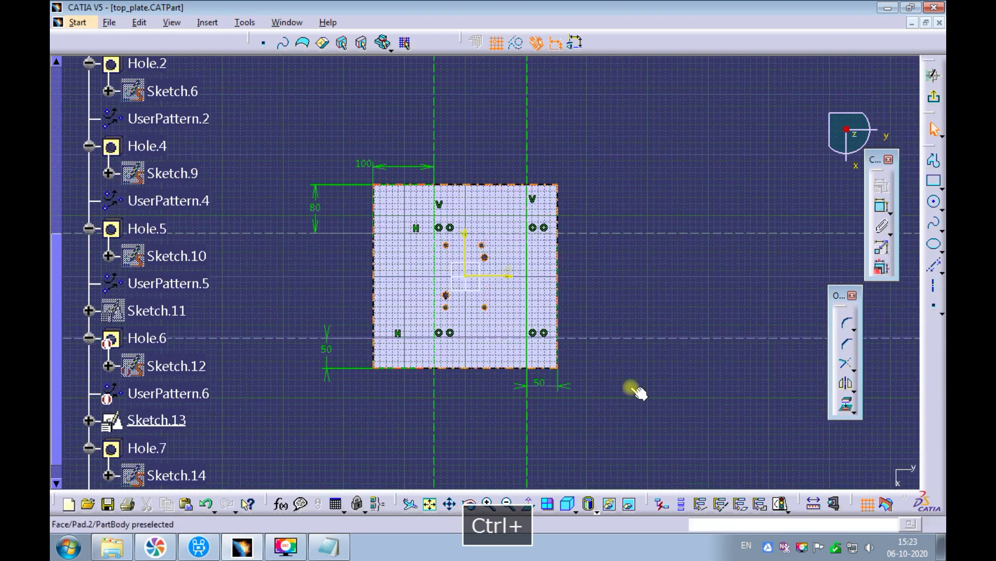
{"action": "double_click", "coordinate": [541, 384]}
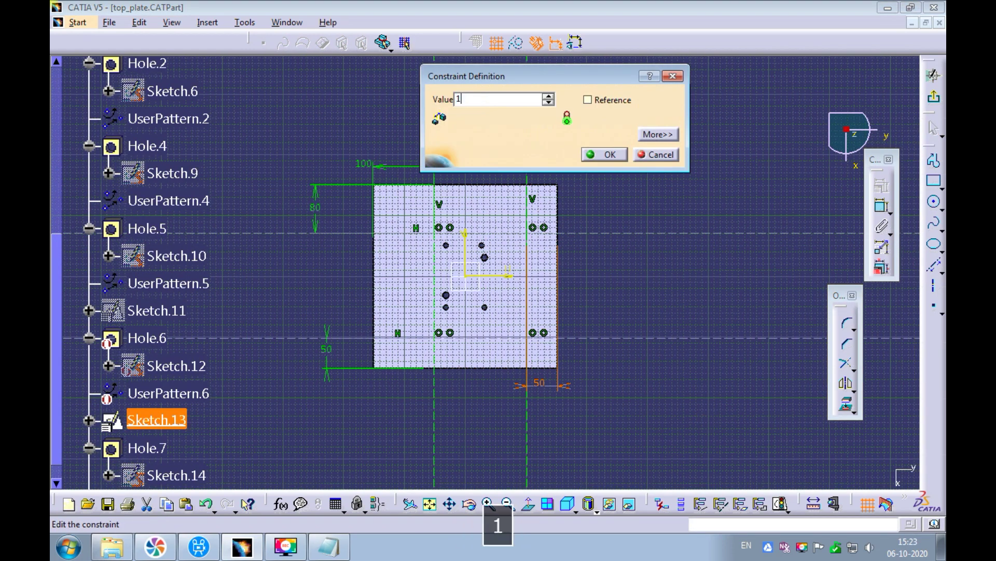
{"action": "type", "text": "100"}
{"action": "key", "text": "Return"}
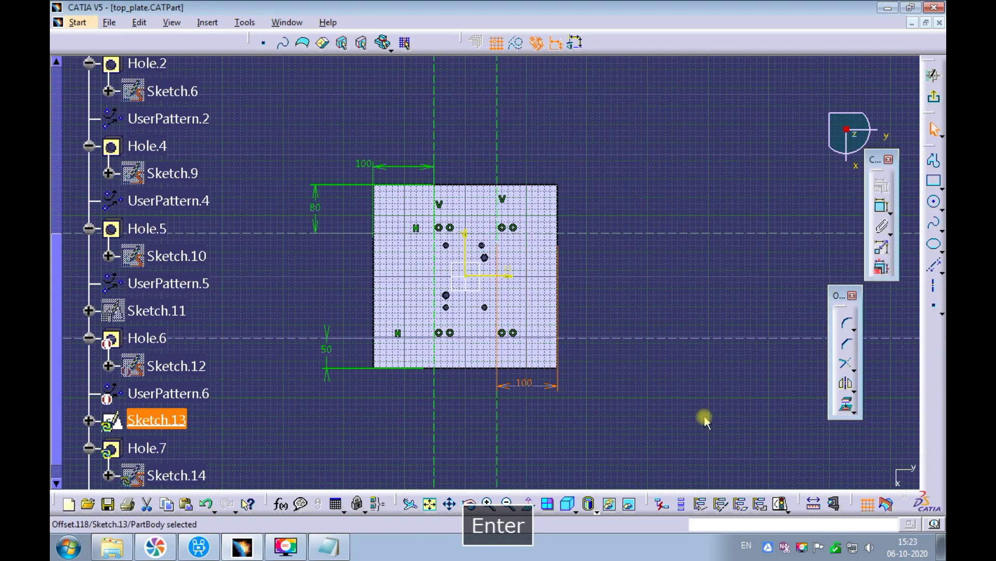
{"action": "double_click", "coordinate": [327, 349]}
{"action": "key", "text": "Return"}
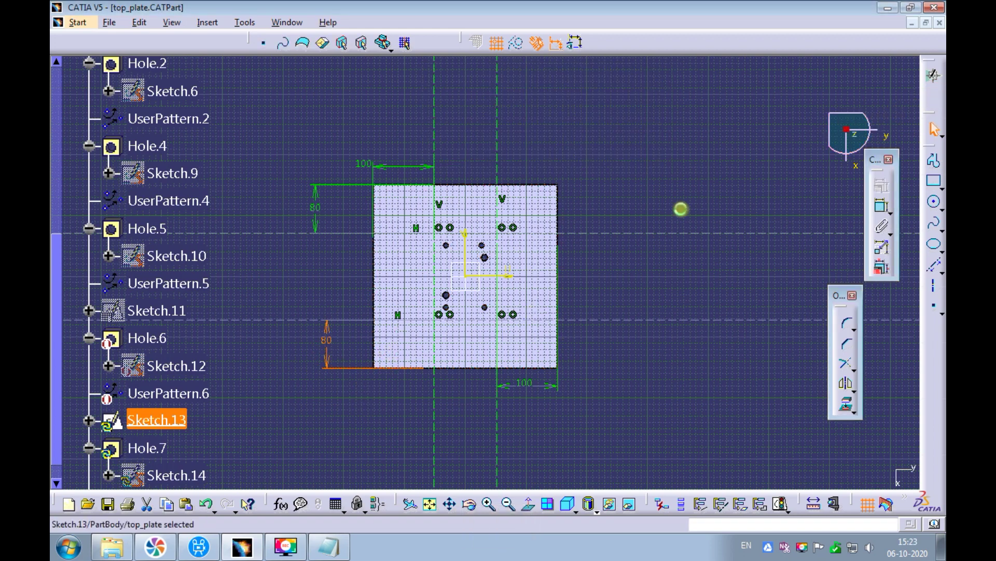
- Leave the sketch, return to the punch assembly and check the four repositioned counterbored holes against the shoulder bolts
{"action": "left_click", "coordinate": [287, 23]}
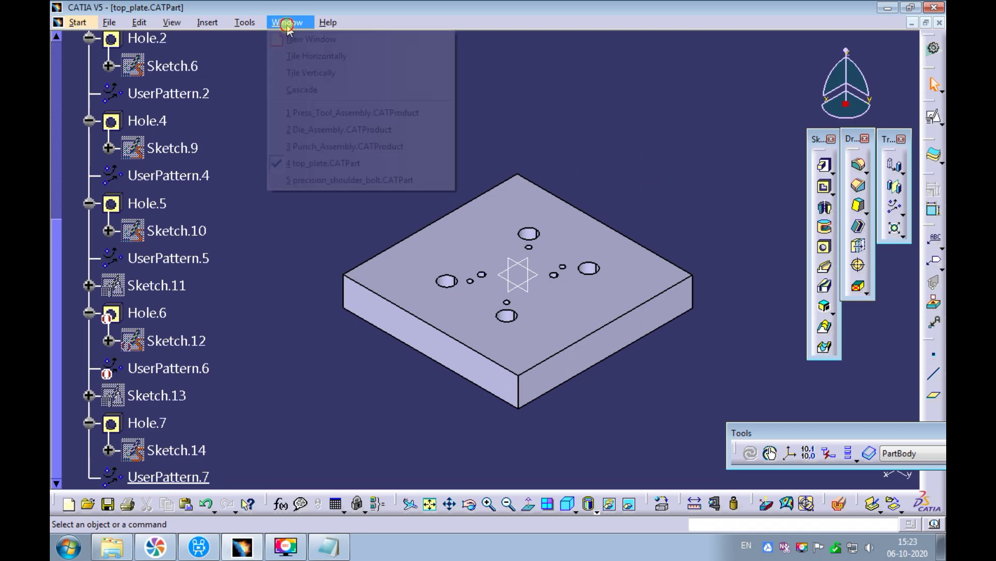
{"action": "left_click", "coordinate": [332, 146]}
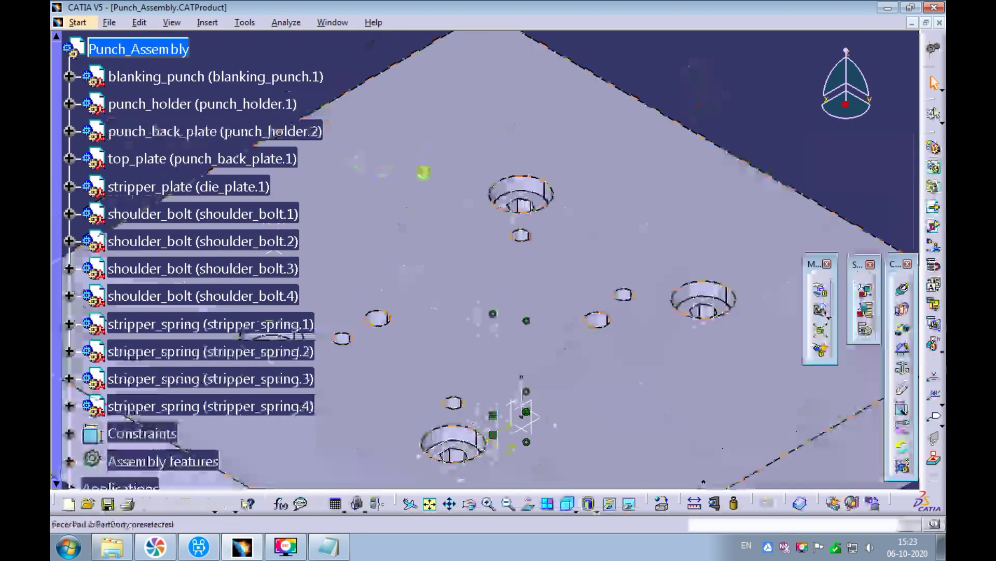
{"action": "left_click", "coordinate": [485, 140]}
{"action": "middle_click_drag", "start_coordinate": [485, 140], "coordinate": [466, 148]}
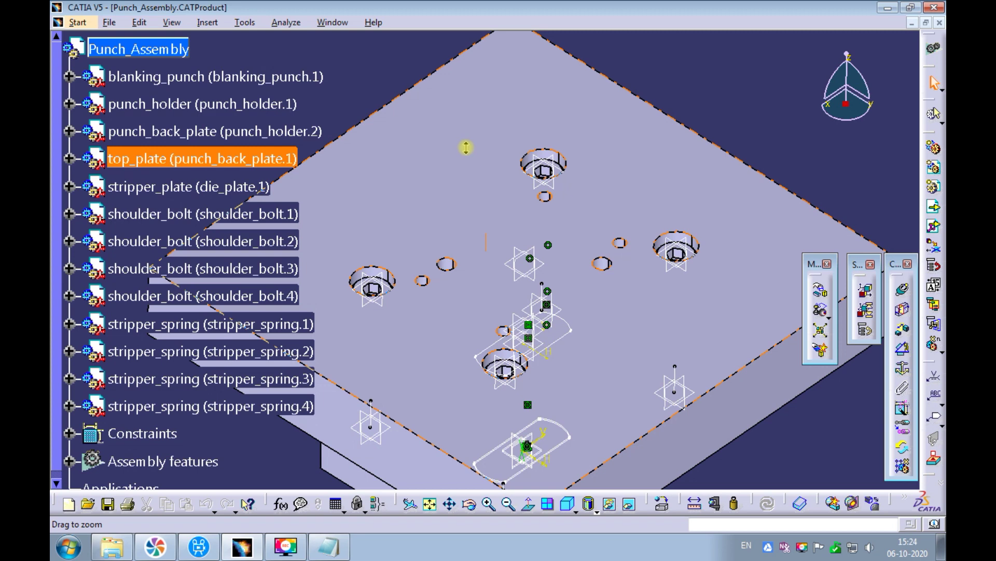
{"action": "middle_click_drag", "start_coordinate": [466, 148], "coordinate": [459, 160]}
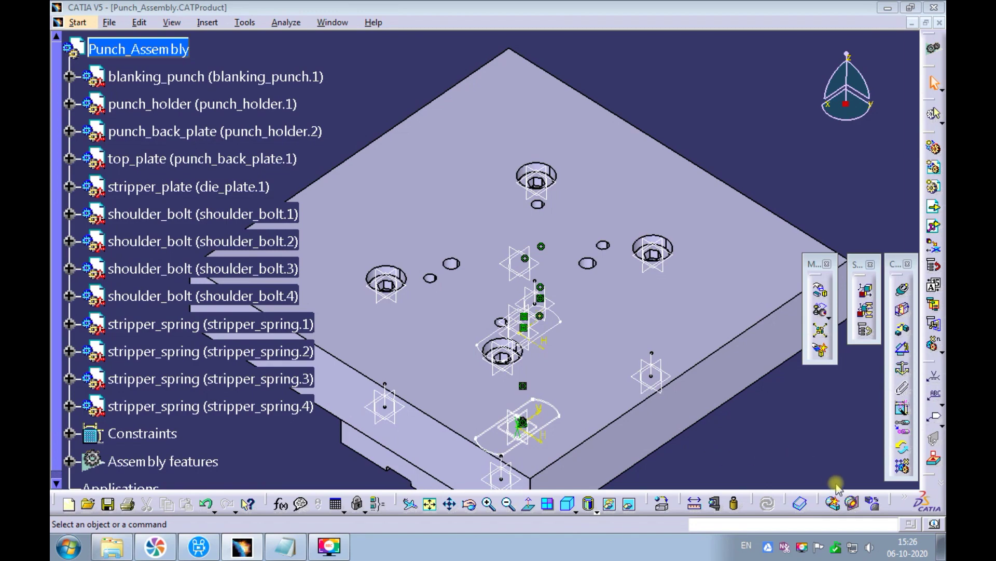
- Section the punch assembly normal to X with a volume cut, moving the section plane through a pair of shoulder bolts
{"action": "left_click", "coordinate": [851, 502]}
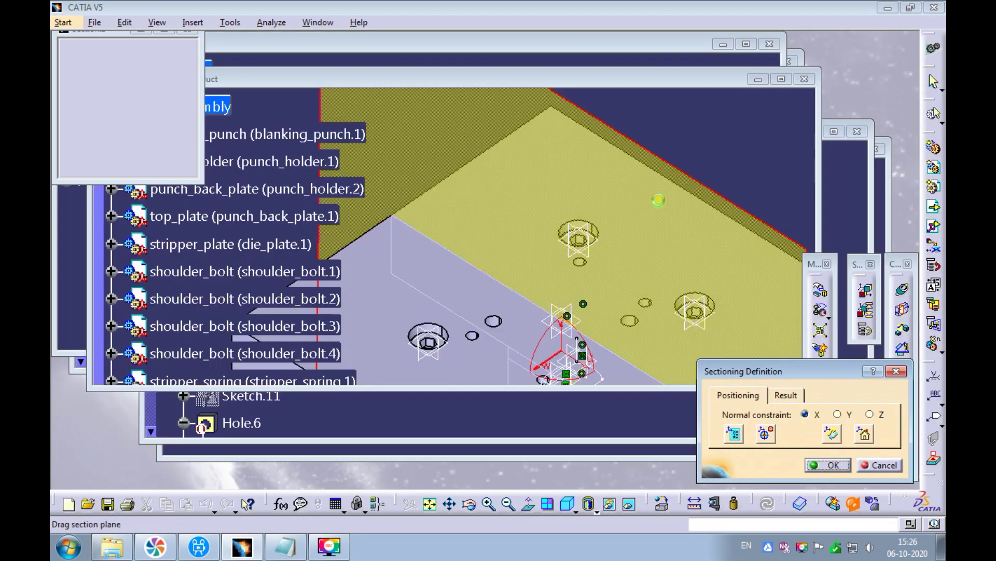
{"action": "left_click", "coordinate": [782, 79]}
{"action": "left_click", "coordinate": [786, 395]}
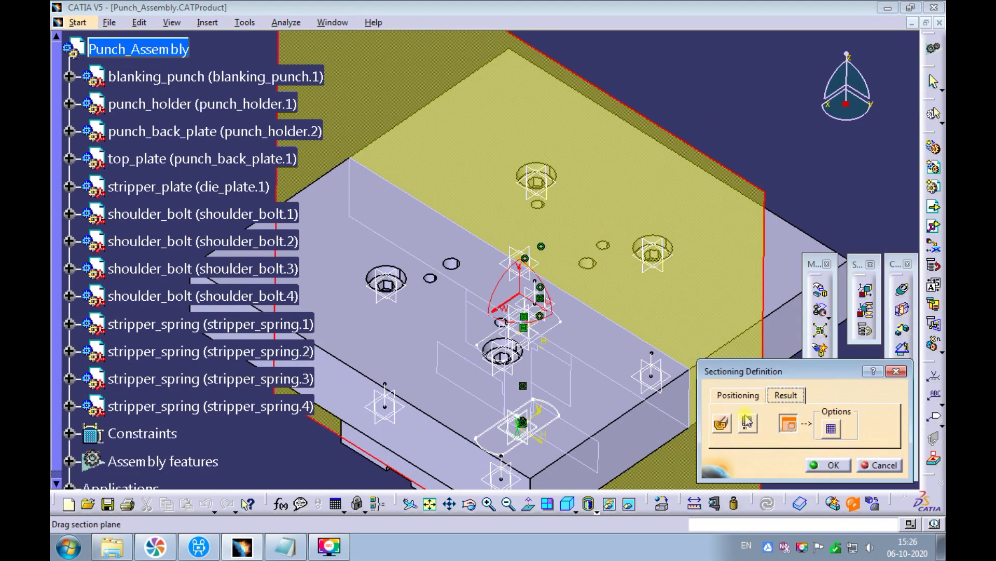
{"action": "left_click", "coordinate": [722, 423]}
{"action": "left_click_drag", "start_coordinate": [665, 237], "coordinate": [734, 183]}
{"action": "mouse_move", "coordinate": [519, 155]}
{"action": "middle_mouse_down", "text": "ctrl"}
{"action": "mouse_move", "coordinate": [514, 140]}
{"action": "mouse_move", "coordinate": [556, 89]}
{"action": "mouse_move", "coordinate": [562, 100]}
{"action": "mouse_move", "coordinate": [569, 94]}
{"action": "mouse_move", "coordinate": [508, 205]}
{"action": "mouse_move", "coordinate": [520, 149]}
{"action": "middle_mouse_up", "text": "ctrl"}
{"action": "left_click", "coordinate": [832, 464]}
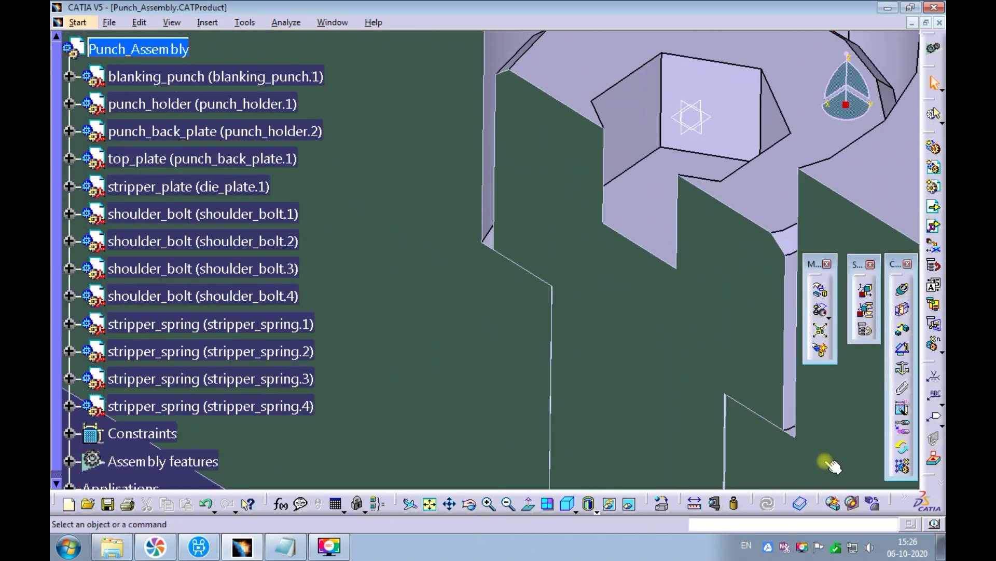
- Measure the distance between the top plate's counterbore floor and the section line under the shoulder bolt head, then discard the measurement
{"action": "left_click", "coordinate": [694, 502]}
{"action": "left_click", "coordinate": [478, 245]}
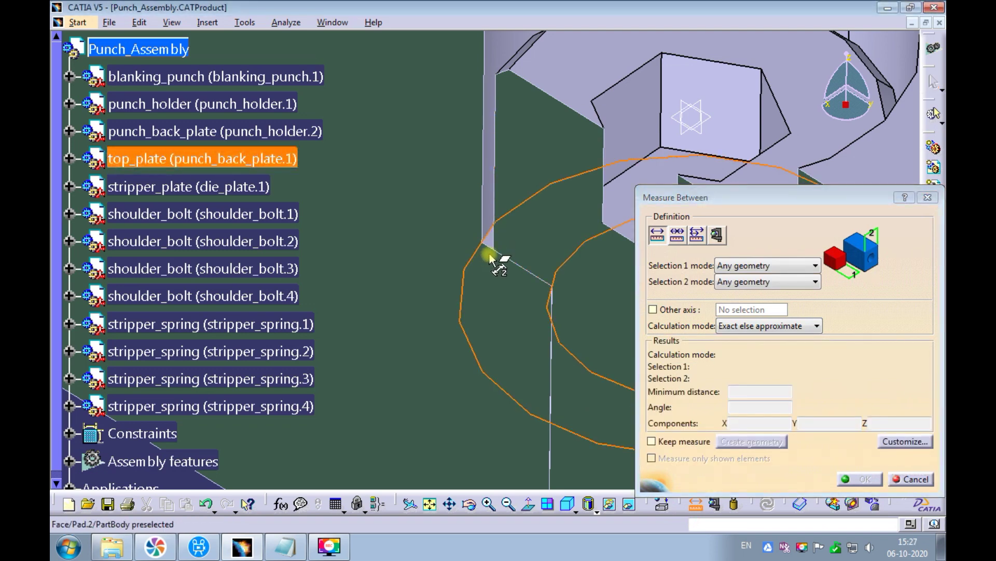
{"action": "left_click", "coordinate": [494, 253]}
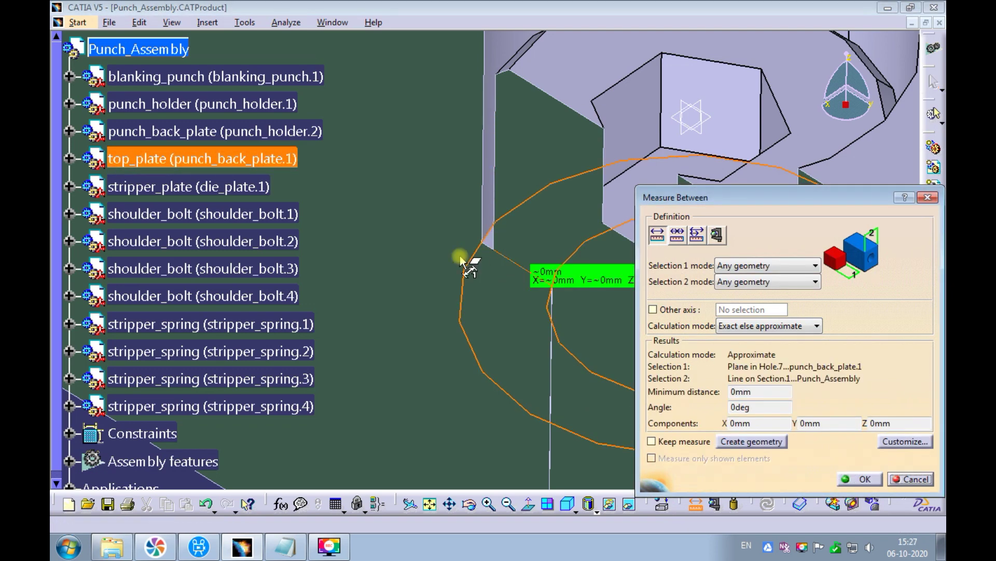
{"action": "middle_click_drag", "start_coordinate": [432, 276], "coordinate": [419, 309], "text": "ctrl"}
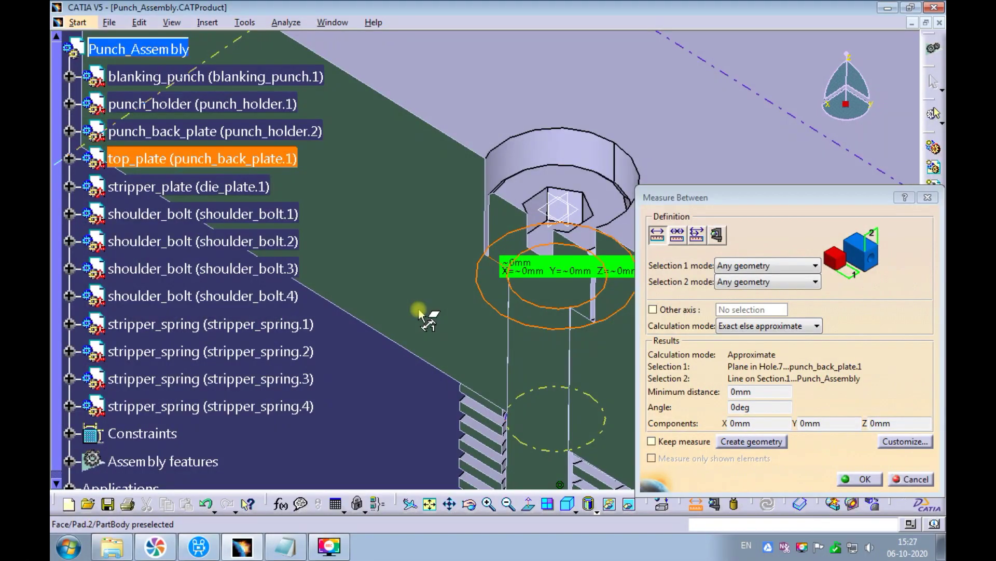
{"action": "left_click", "coordinate": [912, 479]}
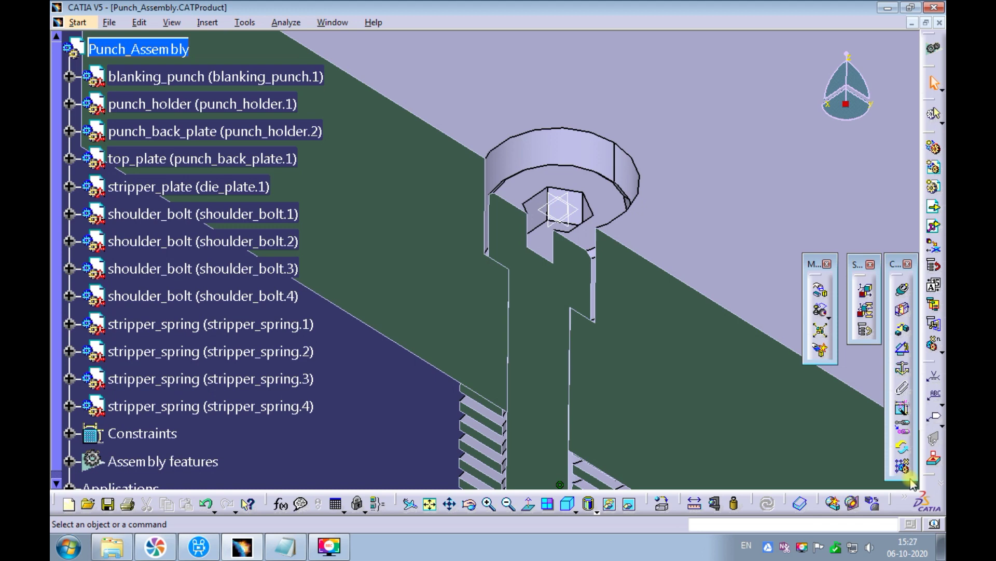
- Open the top plate part and set the counterbore depth of the shoulder bolt holes to 20+5.15 mm
{"action": "left_click", "coordinate": [338, 23]}
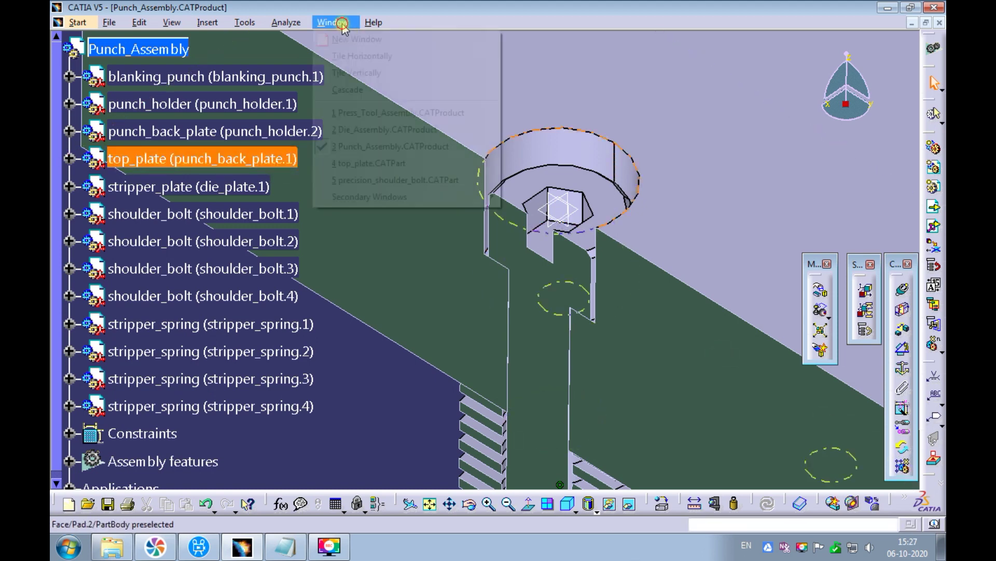
{"action": "left_click", "coordinate": [365, 164]}
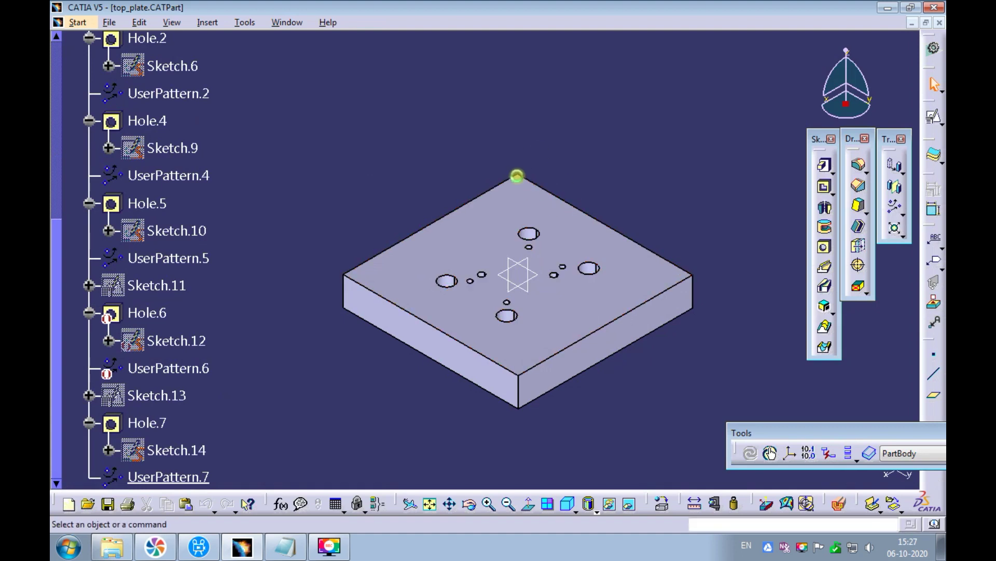
{"action": "middle_click_drag", "start_coordinate": [516, 173], "coordinate": [531, 82], "text": "ctrl"}
{"action": "double_click", "coordinate": [586, 195]}
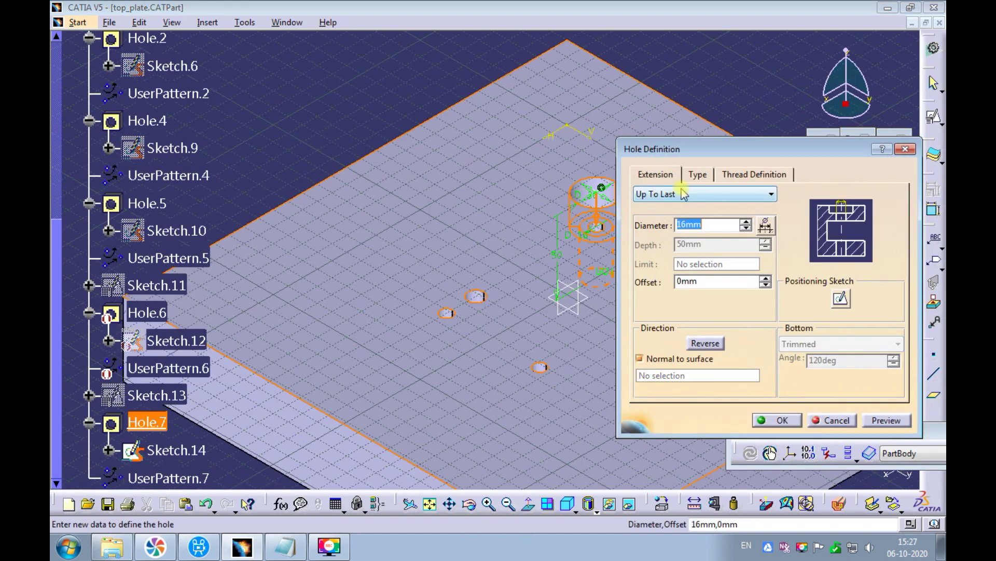
{"action": "left_click", "coordinate": [697, 175]}
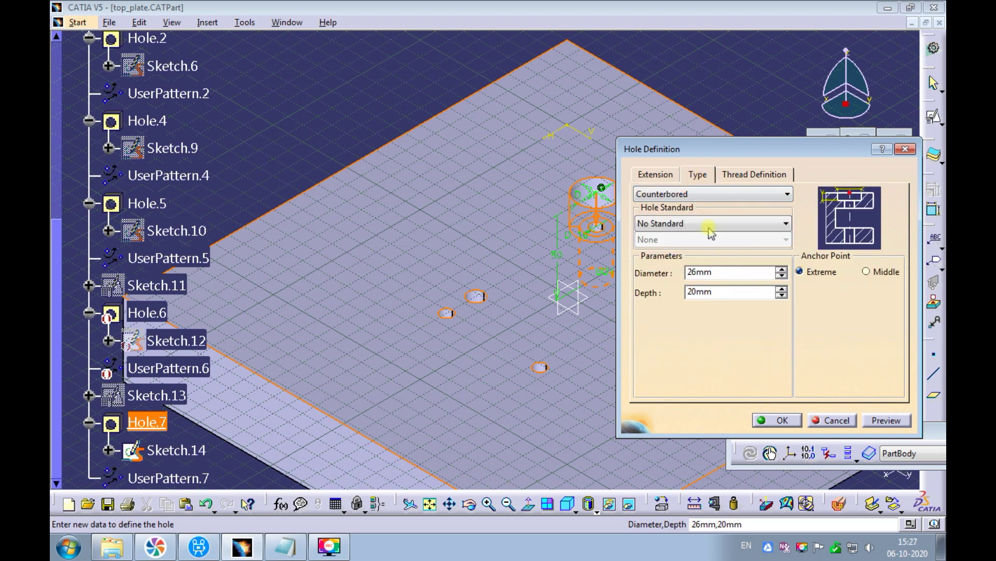
{"action": "double_click", "coordinate": [699, 291]}
{"action": "type", "text": "20+5"}
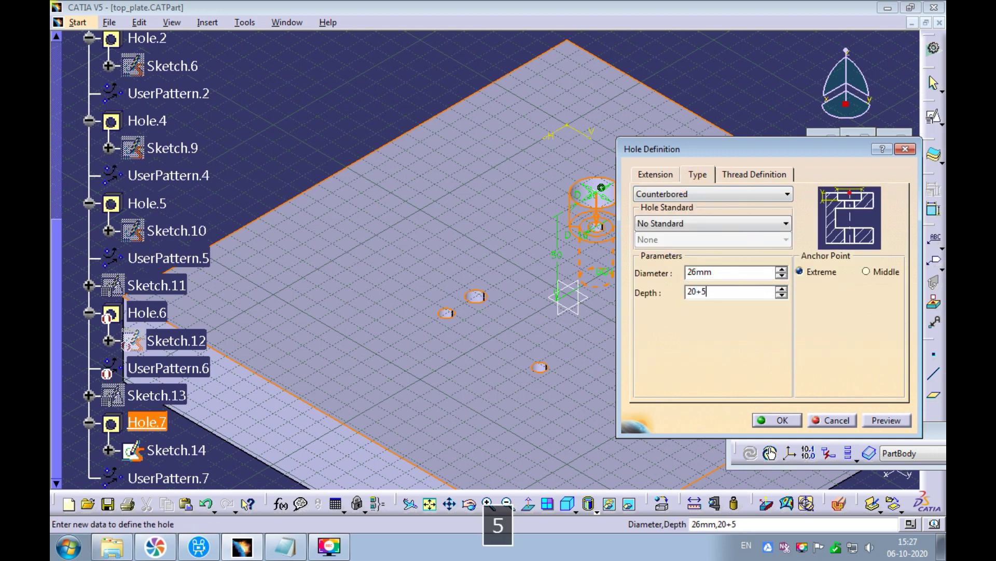
{"action": "type", "text": ".15"}
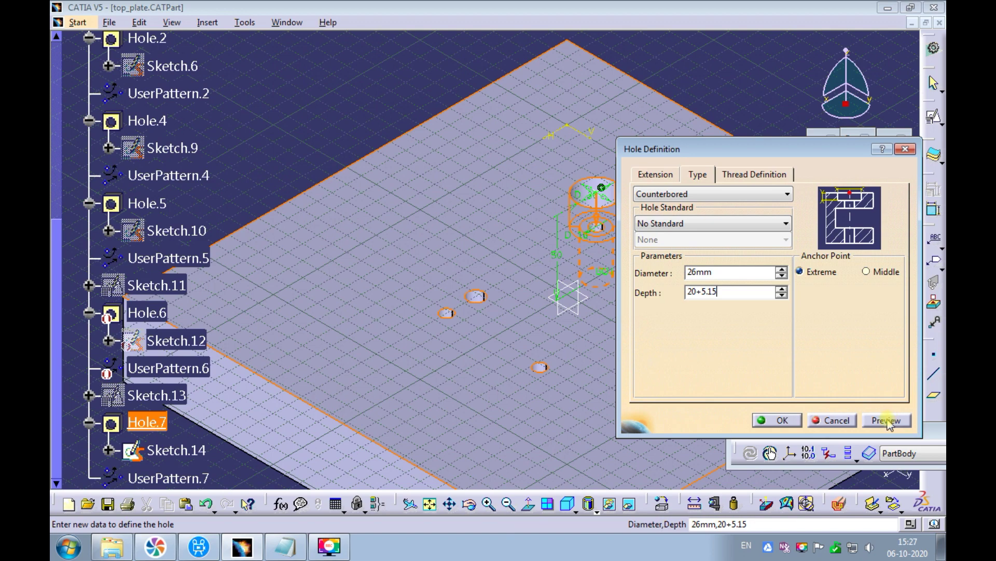
{"action": "left_click", "coordinate": [887, 419]}
{"action": "left_click", "coordinate": [789, 423]}
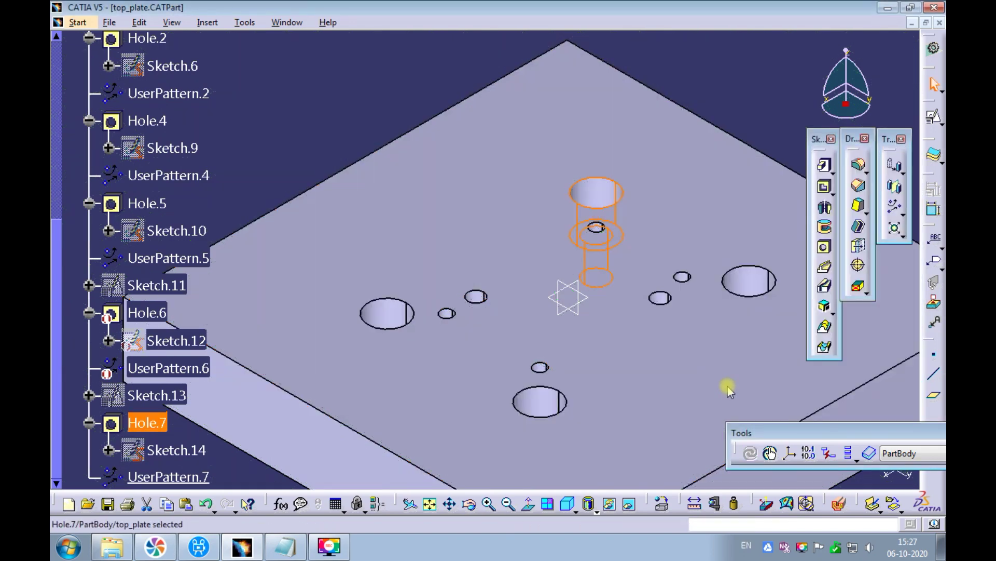
{"action": "left_click", "coordinate": [725, 104]}
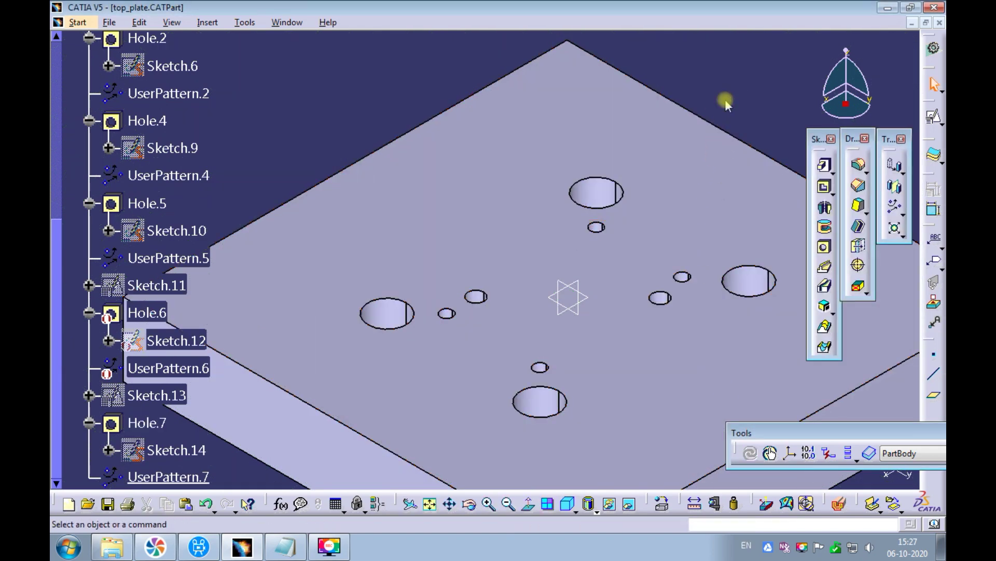
- Return to the punch assembly and measure the gap between the counterbore floor and the underside of the sectioned shoulder bolt head
{"action": "left_click", "coordinate": [286, 22]}
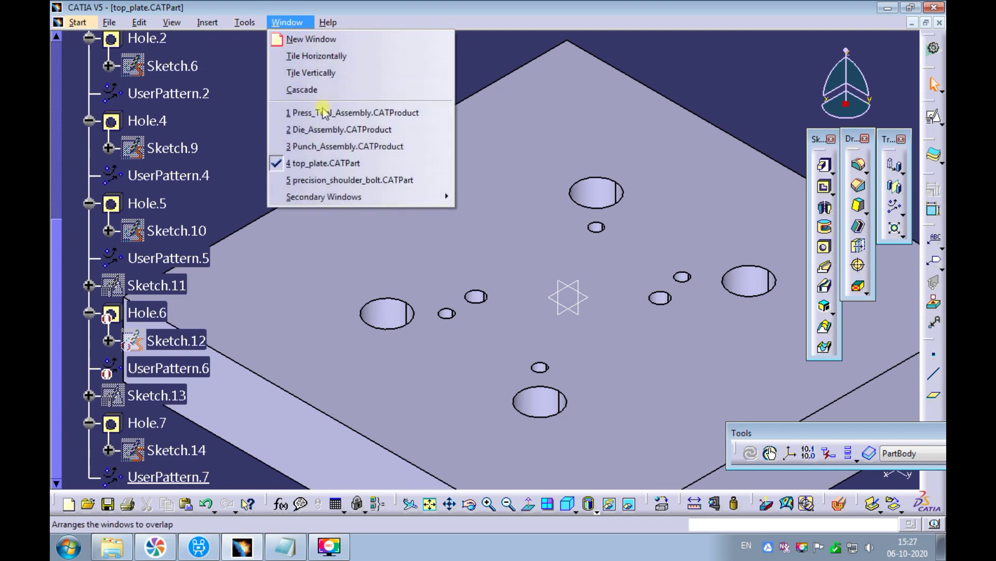
{"action": "left_click", "coordinate": [323, 140]}
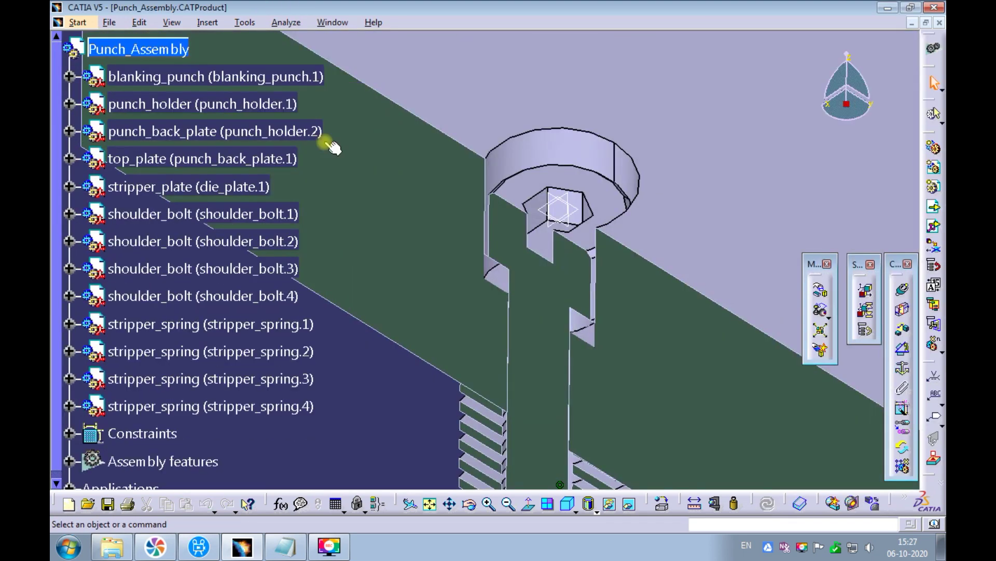
{"action": "left_click", "coordinate": [468, 250]}
{"action": "middle_click_drag", "start_coordinate": [468, 227], "coordinate": [478, 143], "text": "ctrl"}
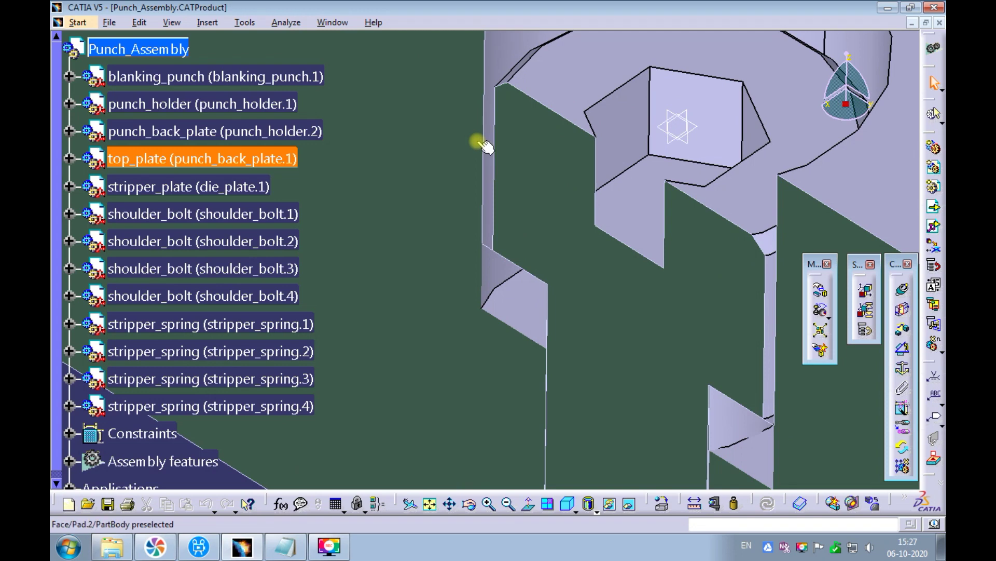
{"action": "left_click", "coordinate": [694, 502]}
{"action": "left_click", "coordinate": [528, 309]}
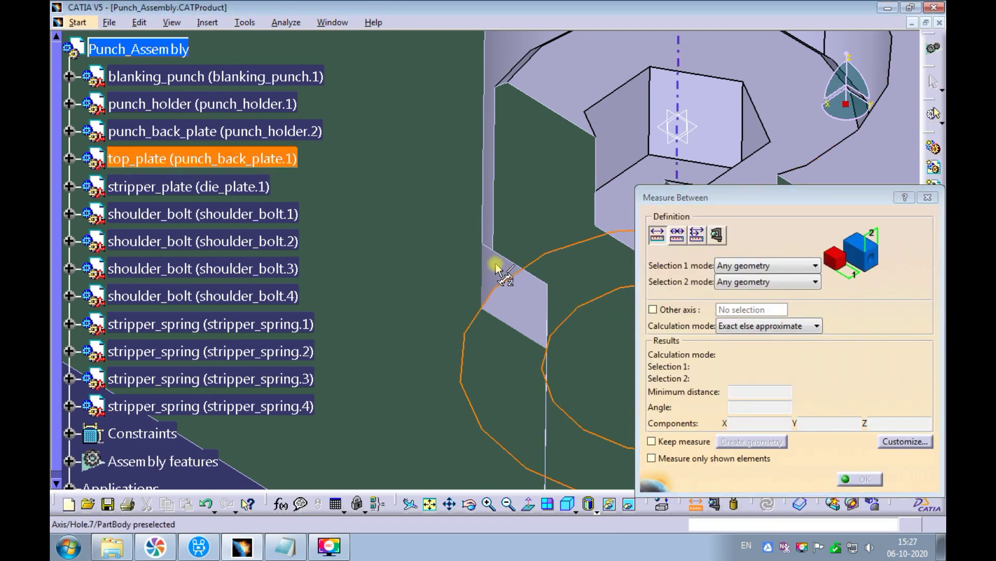
{"action": "left_click", "coordinate": [473, 273]}
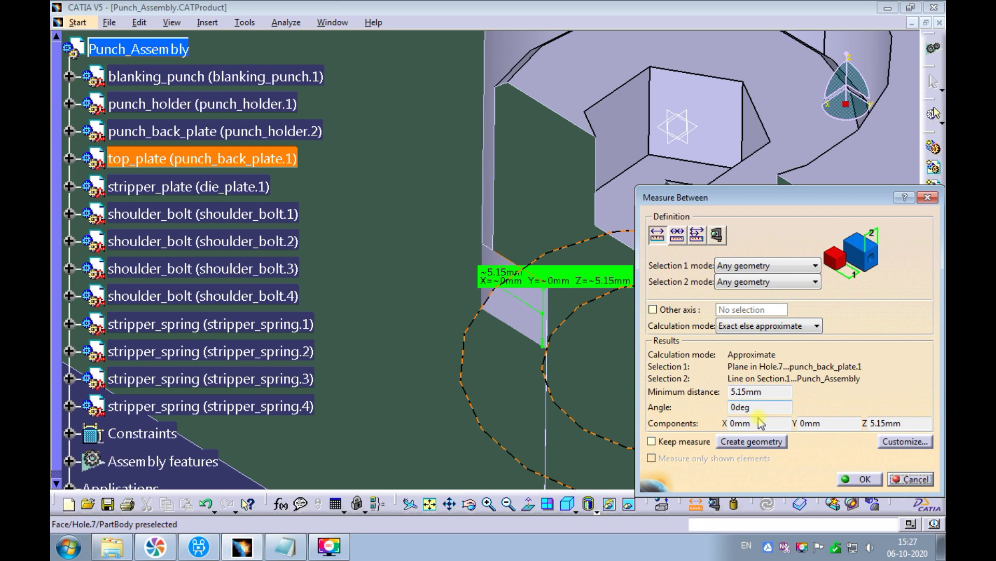
{"action": "left_click_drag", "start_coordinate": [762, 393], "coordinate": [733, 391]}
{"action": "left_click_drag", "start_coordinate": [912, 428], "coordinate": [872, 427]}
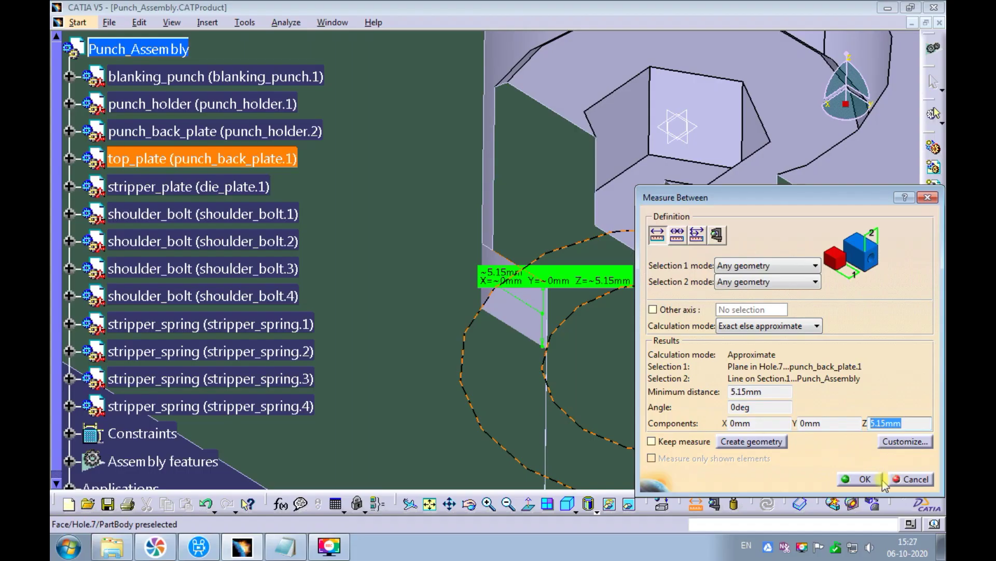
{"action": "left_click", "coordinate": [906, 478]}
- Delete Section.1 from the sections stored under the punch assembly's applications to remove the volume cut
{"action": "left_click", "coordinate": [493, 318]}
{"action": "middle_click_drag", "start_coordinate": [494, 318], "coordinate": [456, 410], "text": "ctrl"}
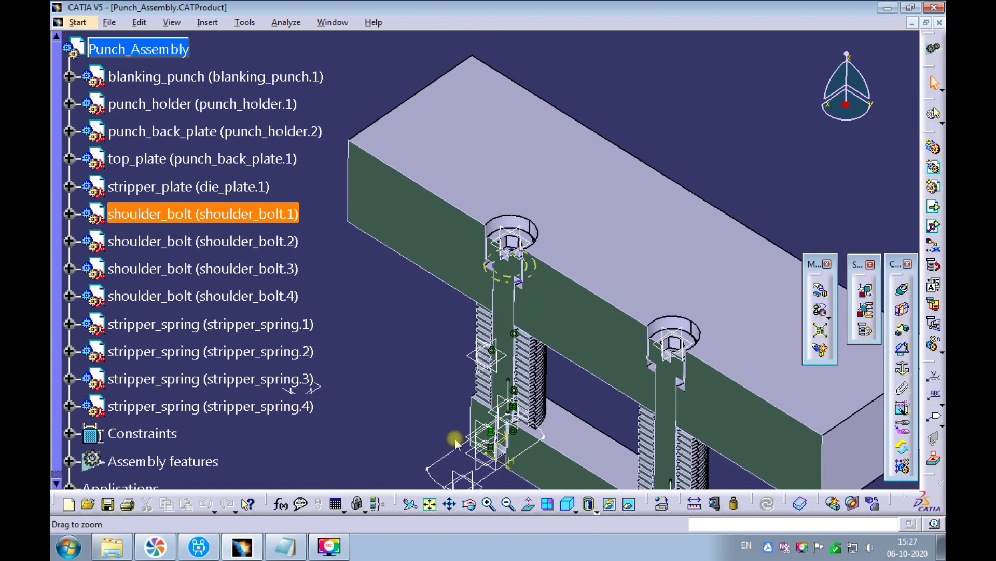
{"action": "left_click", "coordinate": [55, 483]}
{"action": "left_click", "coordinate": [69, 465]}
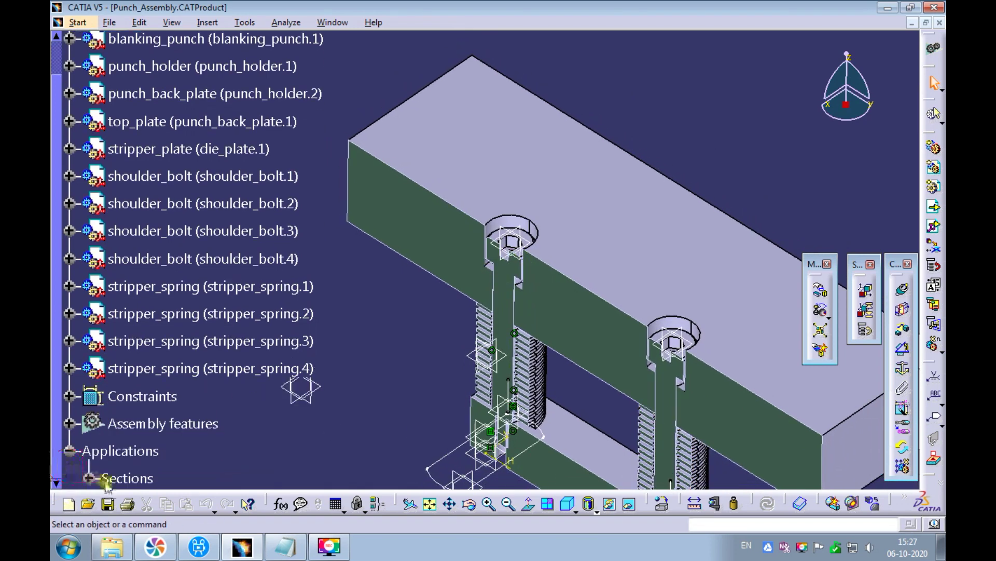
{"action": "left_click", "coordinate": [89, 478]}
{"action": "left_click", "coordinate": [179, 478]}
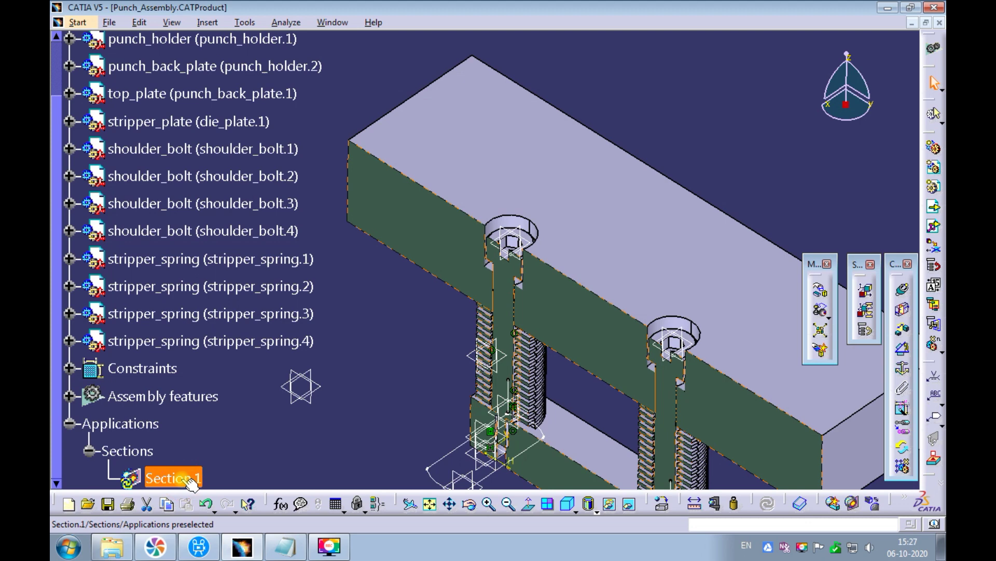
{"action": "right_click", "coordinate": [183, 480]}
{"action": "left_click", "coordinate": [212, 445]}
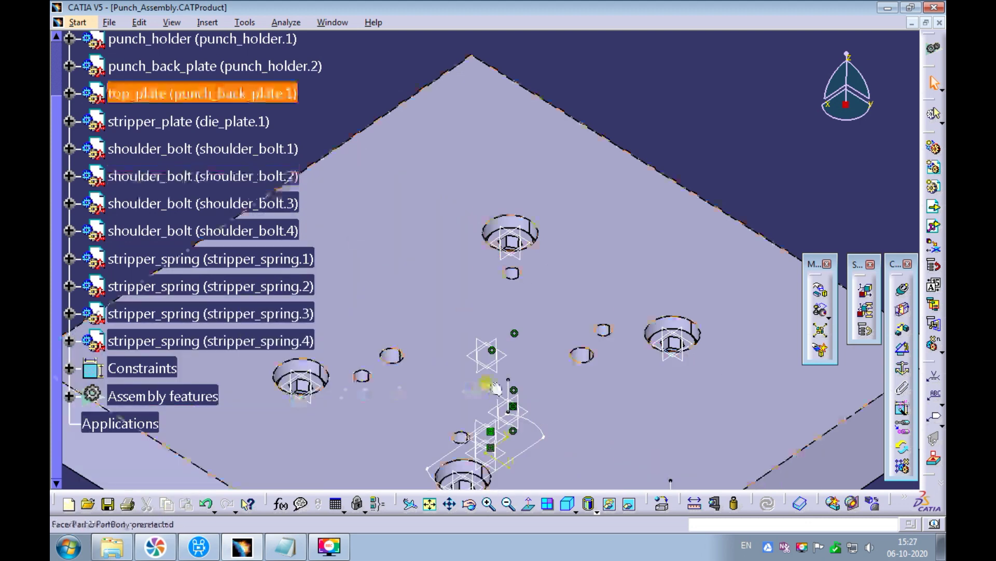
{"action": "left_click", "coordinate": [563, 504]}
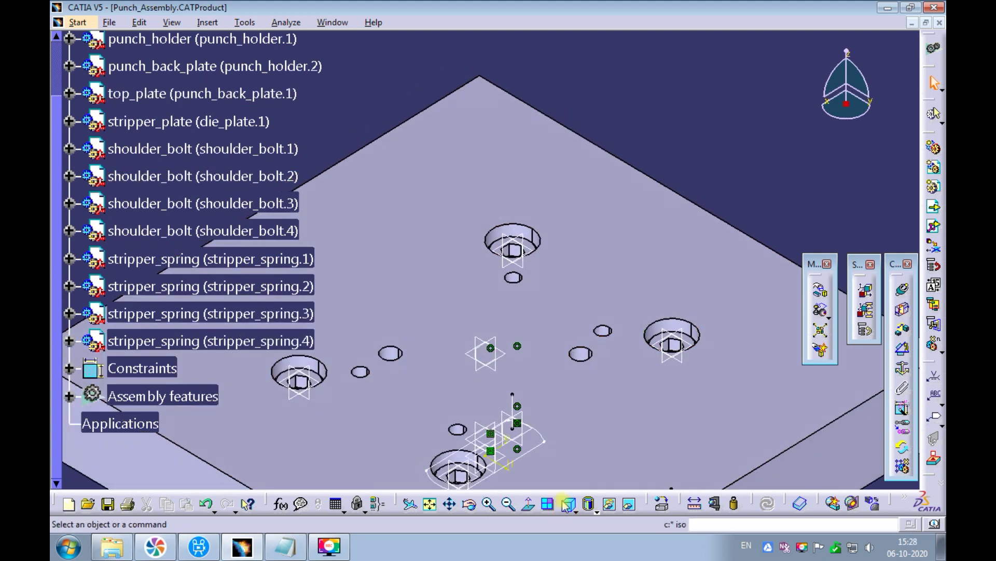
{"action": "left_click", "coordinate": [430, 504]}
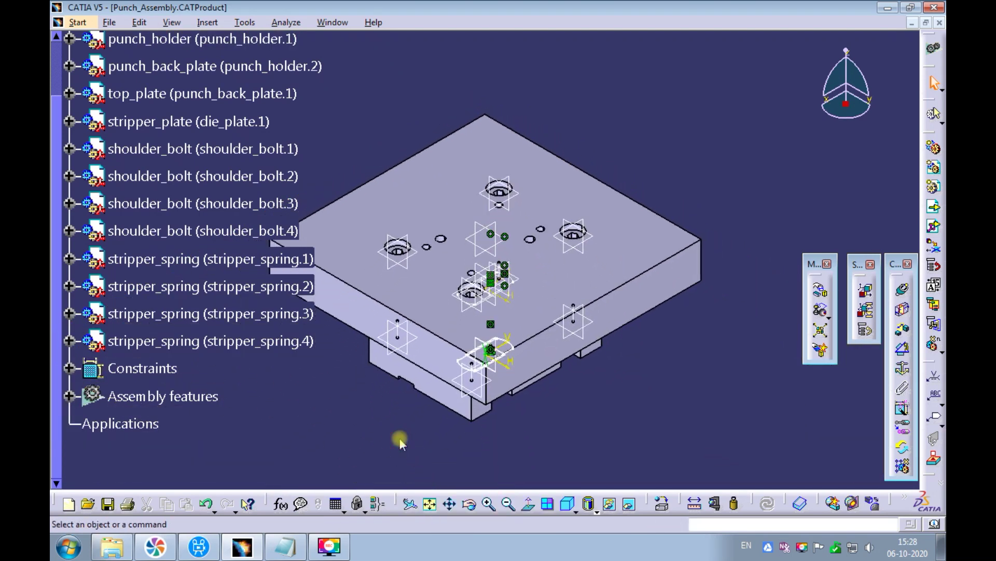
- Switch to the top plate part and save all open documents, confirming the save
{"action": "left_click", "coordinate": [332, 24]}
{"action": "left_click", "coordinate": [364, 161]}
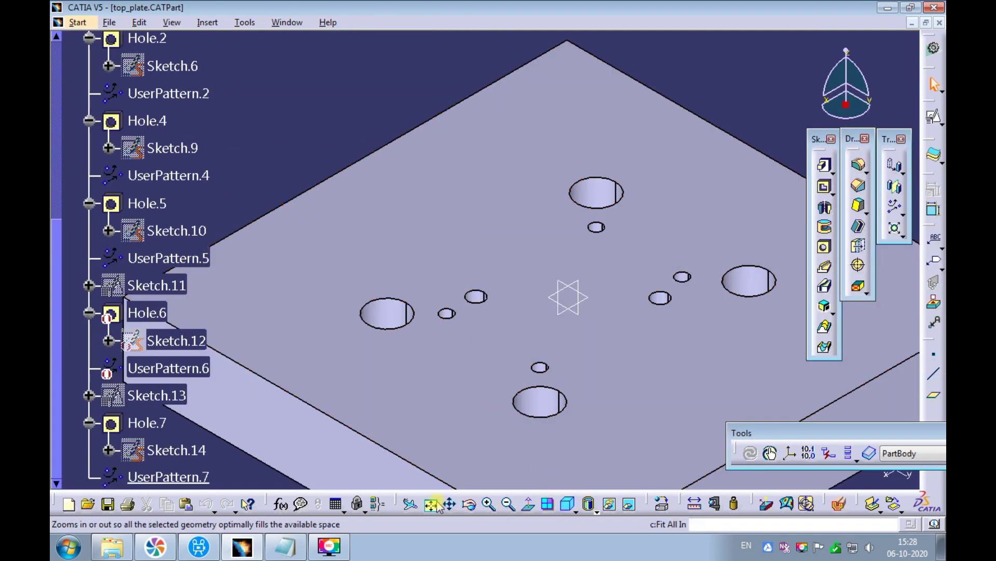
{"action": "left_click", "coordinate": [430, 504]}
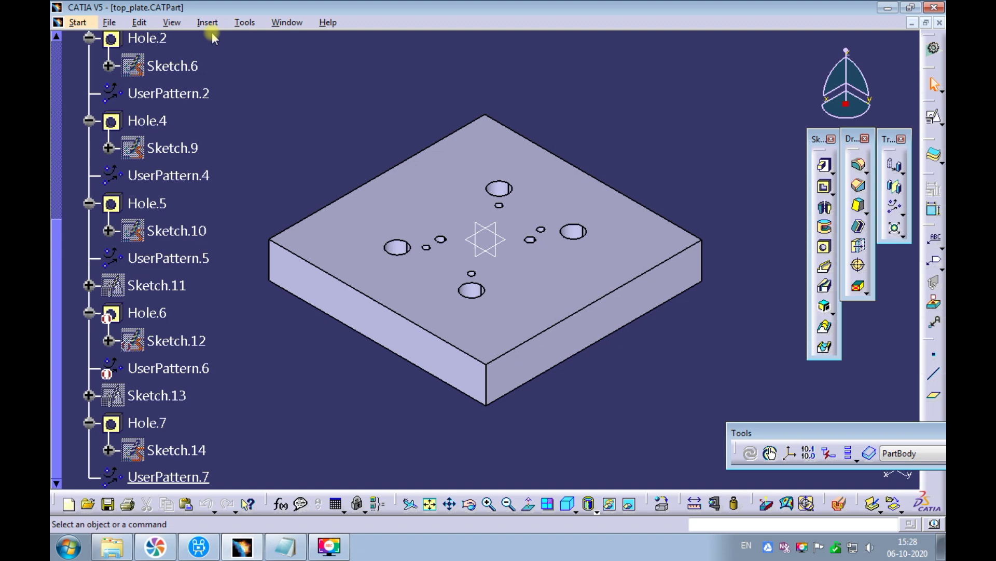
{"action": "left_click", "coordinate": [108, 22]}
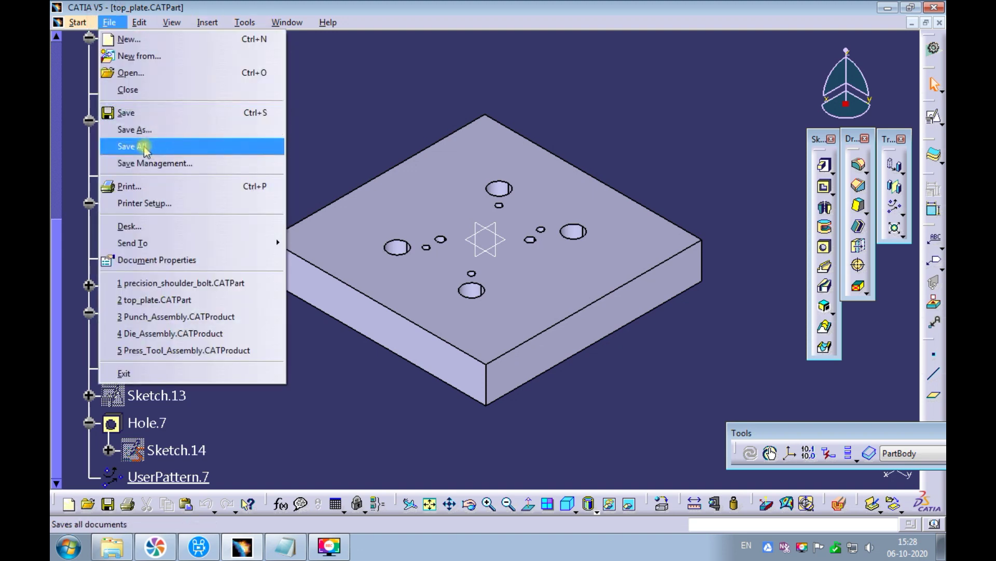
{"action": "left_click", "coordinate": [138, 146]}
{"action": "left_click", "coordinate": [461, 304]}
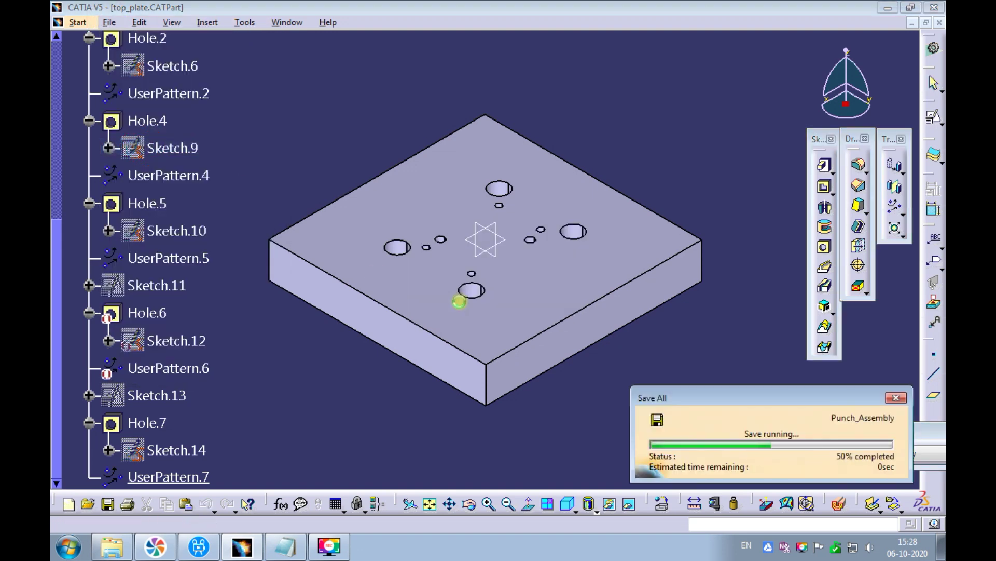